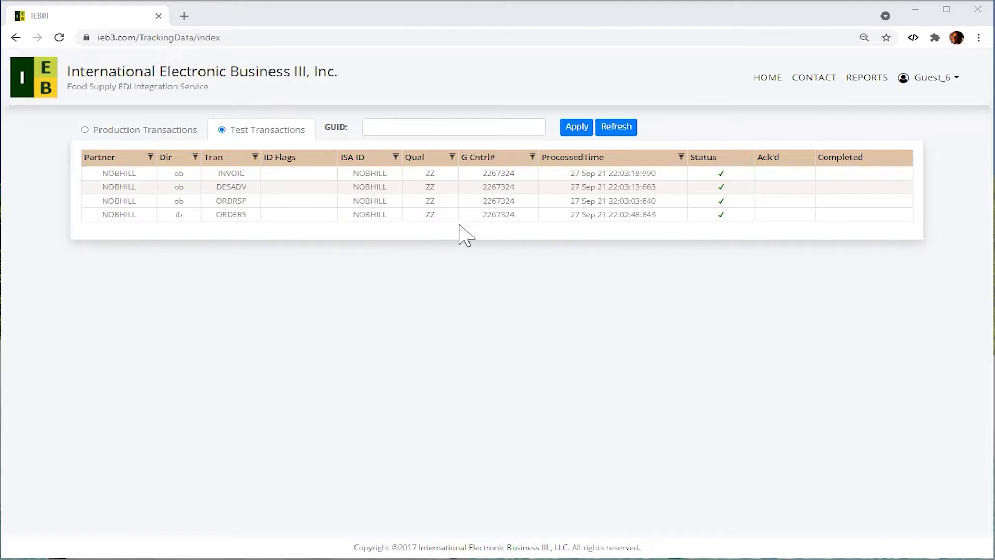
Step: Select the NOBHILL test transactions in turn: inbound ORDERS, then outbound ORDRSP, DESADV and INVOIC
click(507, 218)
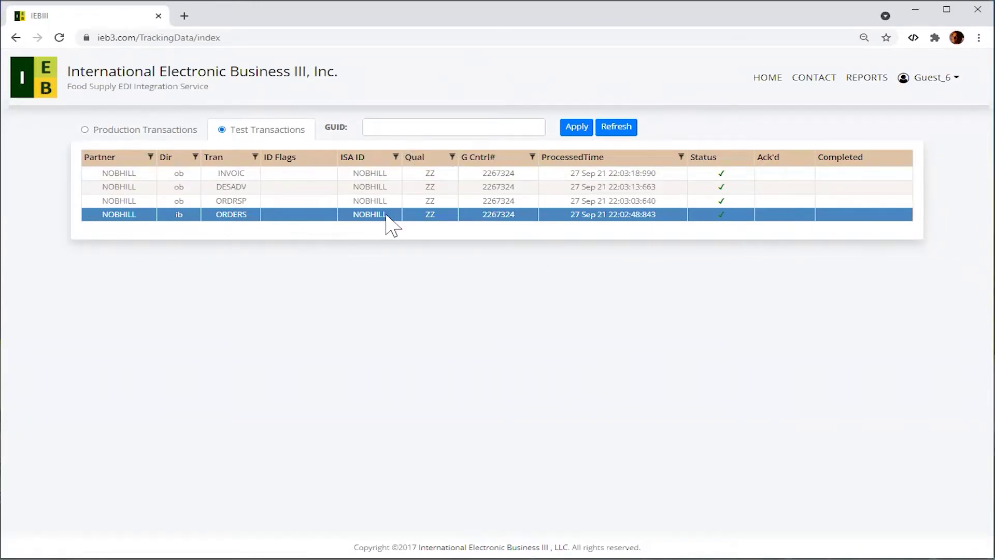
click(236, 202)
click(242, 186)
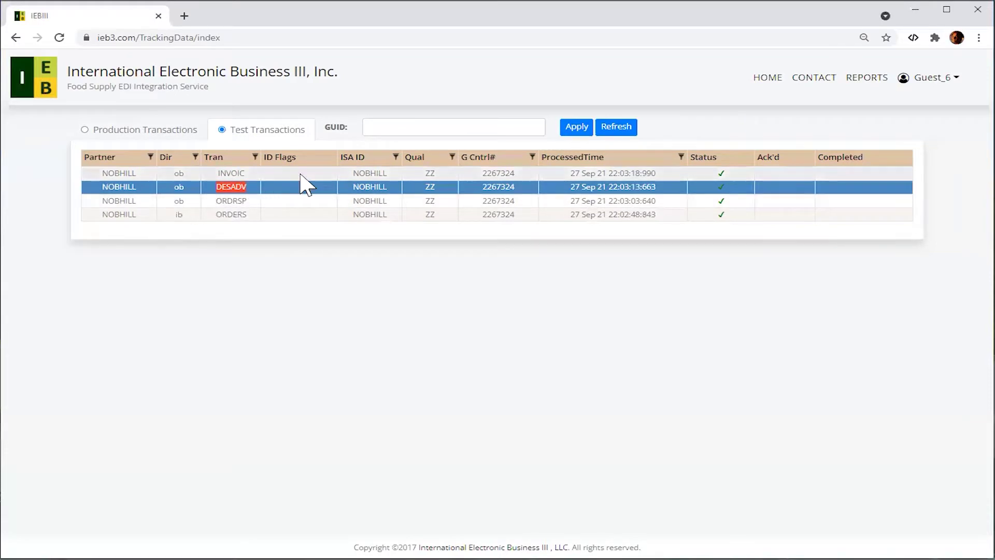
click(232, 173)
Step: Open the input/source data of the inbound NOBHILL ORDERS transaction and enlarge its window to fit the full segment lines
click(292, 214)
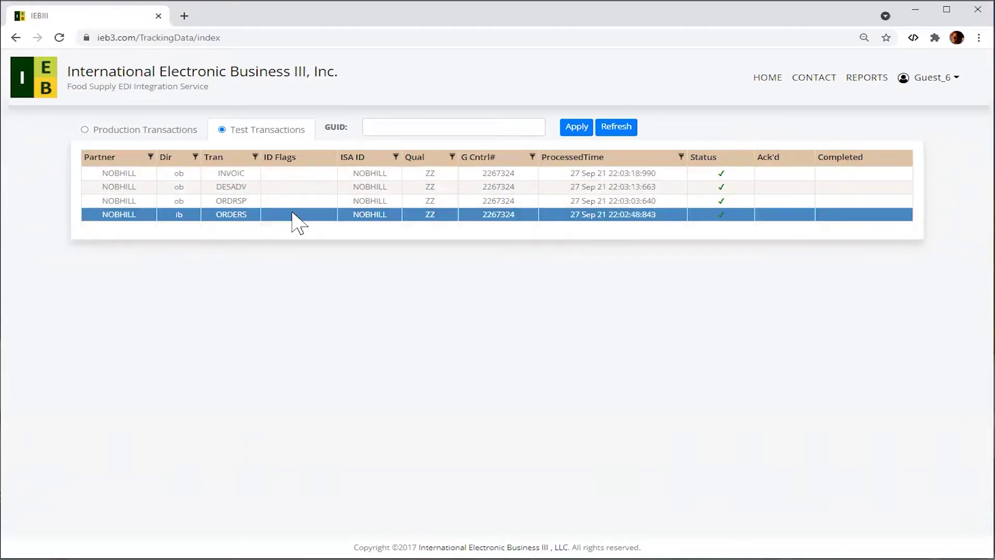
right_click(292, 214)
click(332, 231)
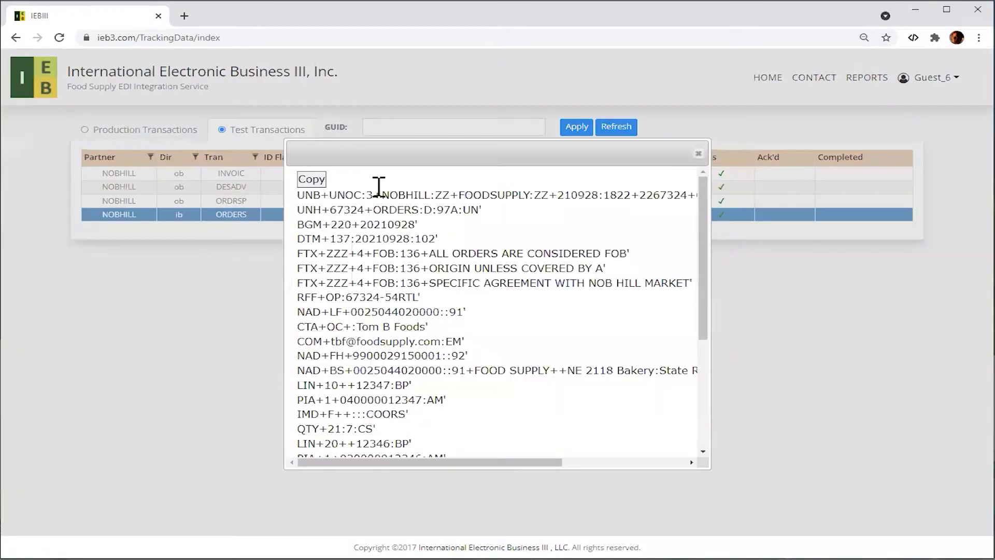
drag(396, 155, 309, 110)
drag(623, 422, 911, 513)
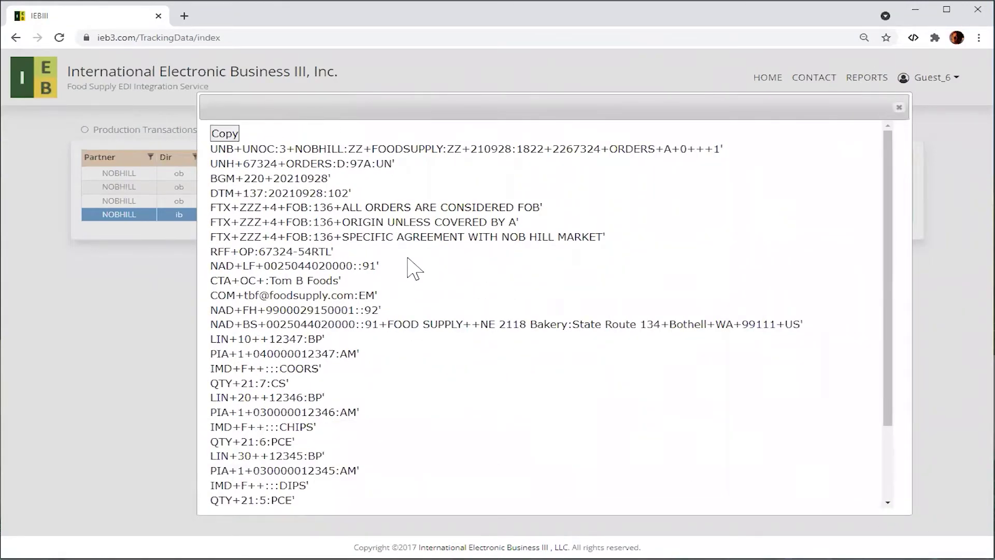
Step: Review the EDIFACT source segments, highlight the purchase order number in the RFF segment, and close the source view
scroll(409, 267, down, 2)
scroll(382, 295, up, 2)
drag(259, 251, 334, 254)
click(407, 295)
click(898, 112)
Step: Open the Simple XML of the NOBHILL ORDERS transaction in an enlarged window and bring up its Header section
right_click(471, 218)
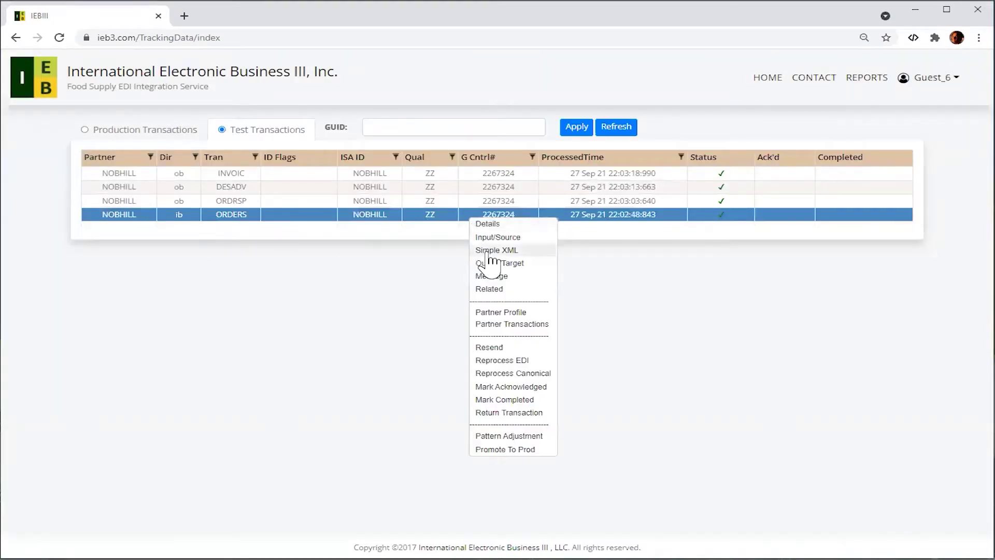
click(489, 251)
drag(445, 101, 443, 82)
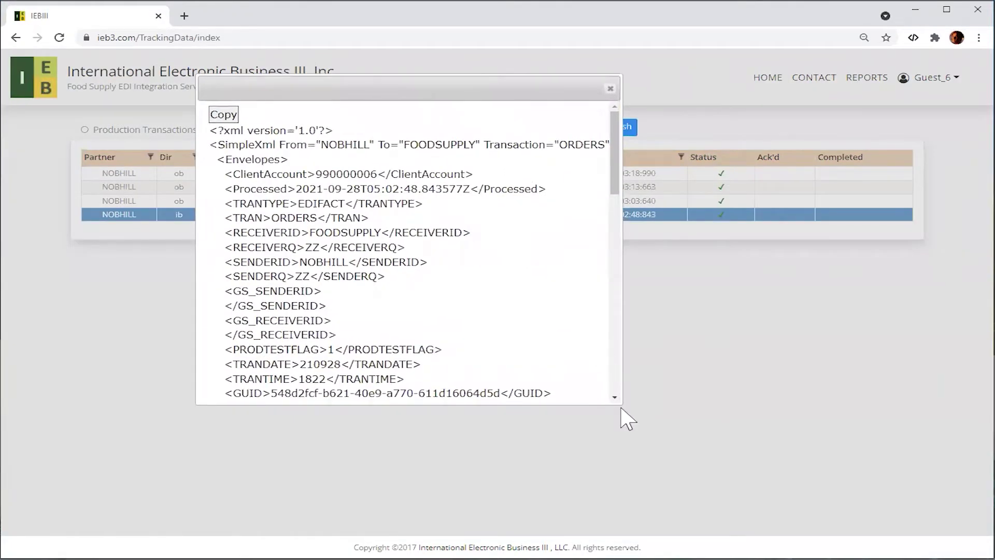
drag(622, 404, 836, 480)
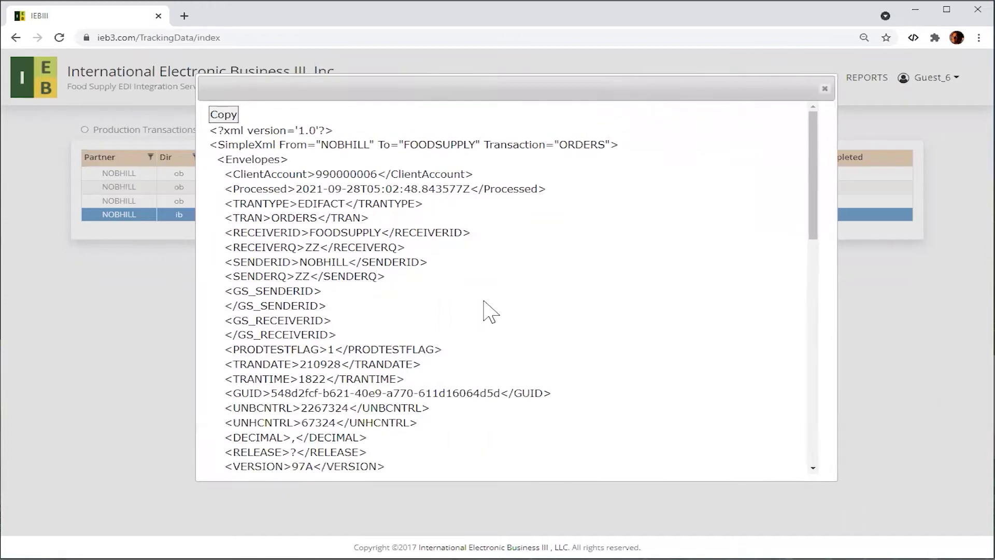
scroll(293, 184, down, 5)
scroll(289, 218, down, 2)
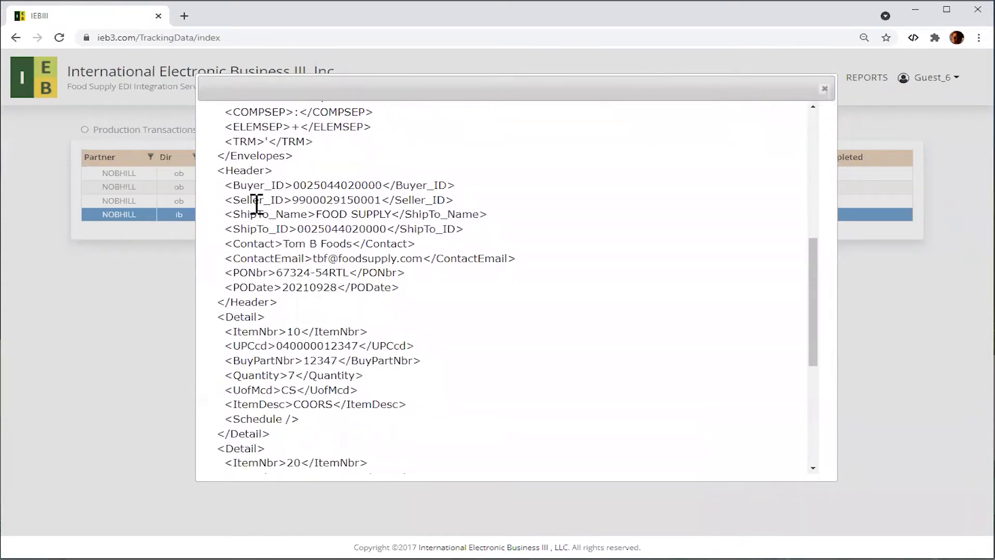
Step: Highlight the PONbr, PODate, BuyPartNbr, UPCcd and Quantity tags in the Simple XML, review the remaining line items, and close it
double_click(244, 272)
double_click(254, 289)
scroll(254, 293, down, 1)
double_click(272, 299)
click(258, 285)
double_click(258, 285)
double_click(257, 314)
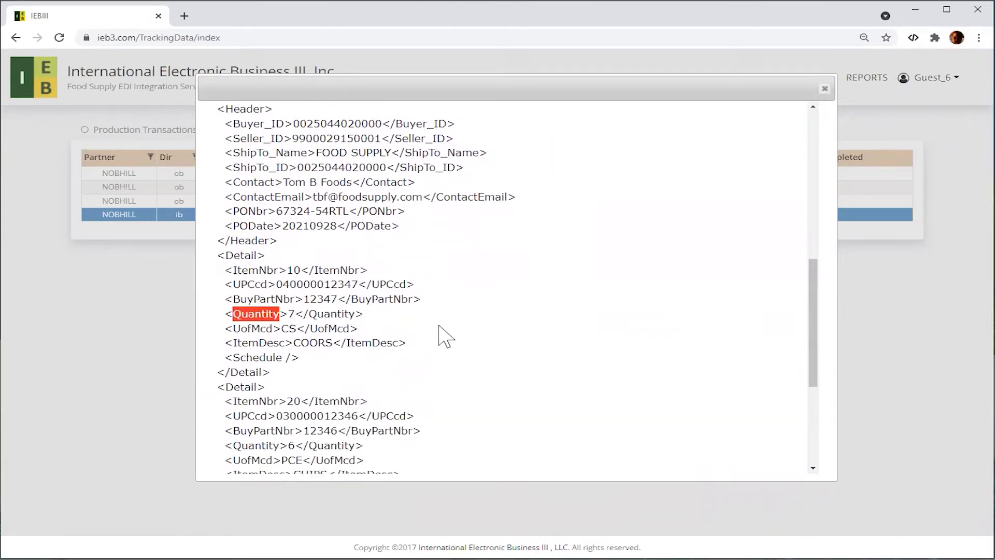
scroll(444, 334, down, 2)
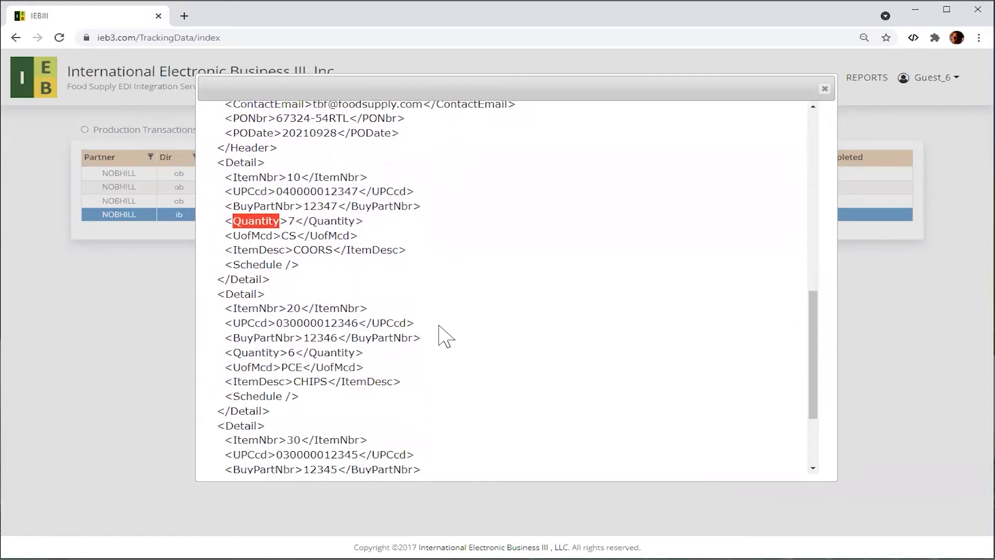
click(824, 90)
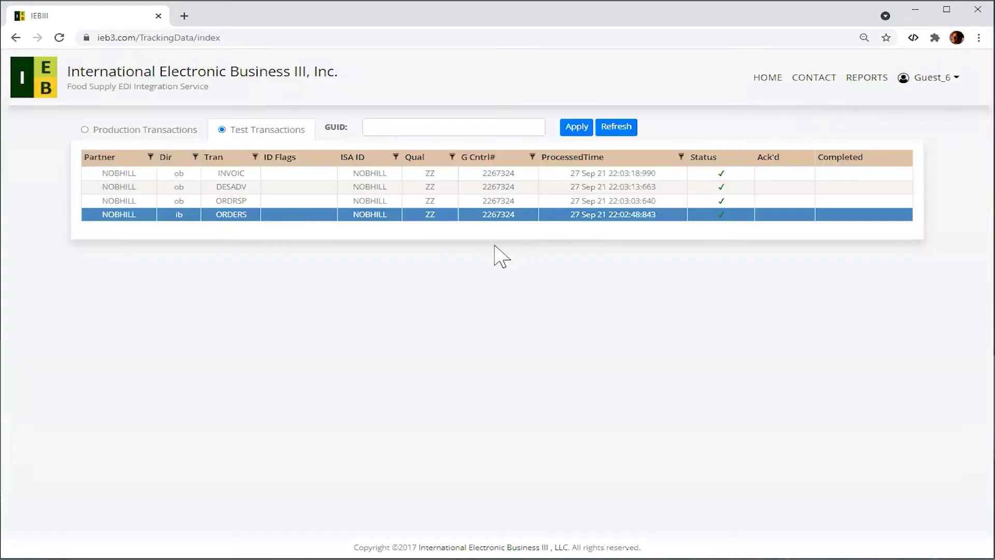
Step: Open the output/target of the NOBHILL ORDERS transaction, highlight its IDOC tag, and enlarge the window
right_click(502, 217)
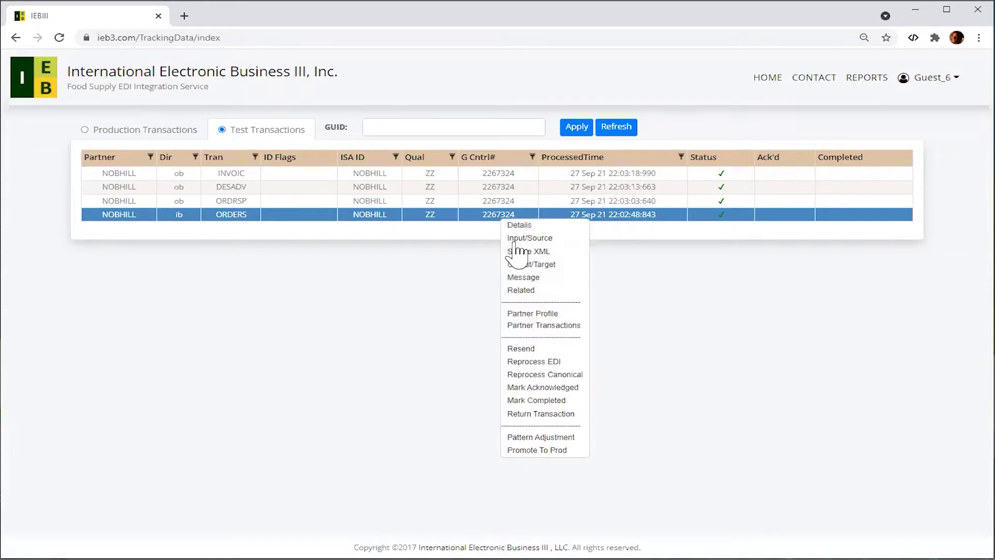
click(525, 262)
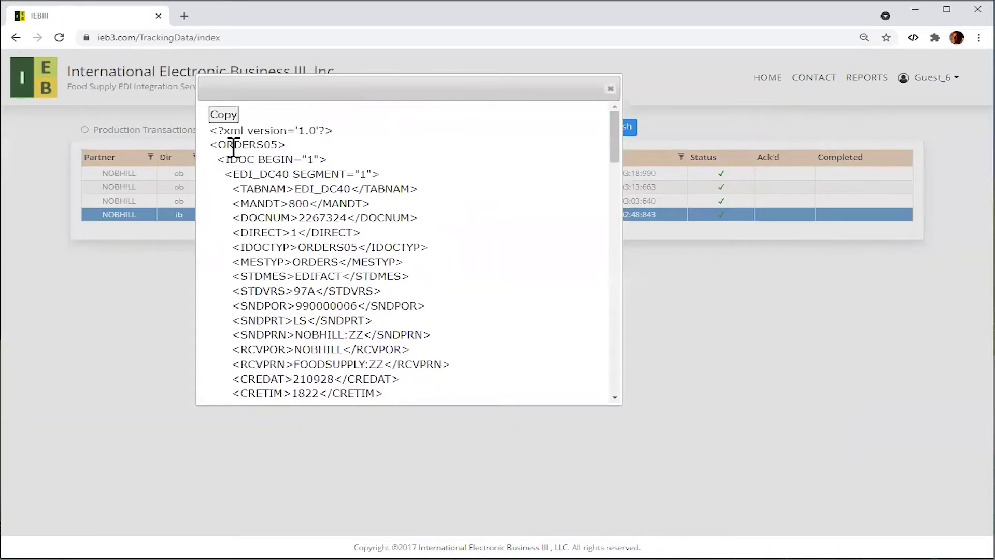
double_click(237, 157)
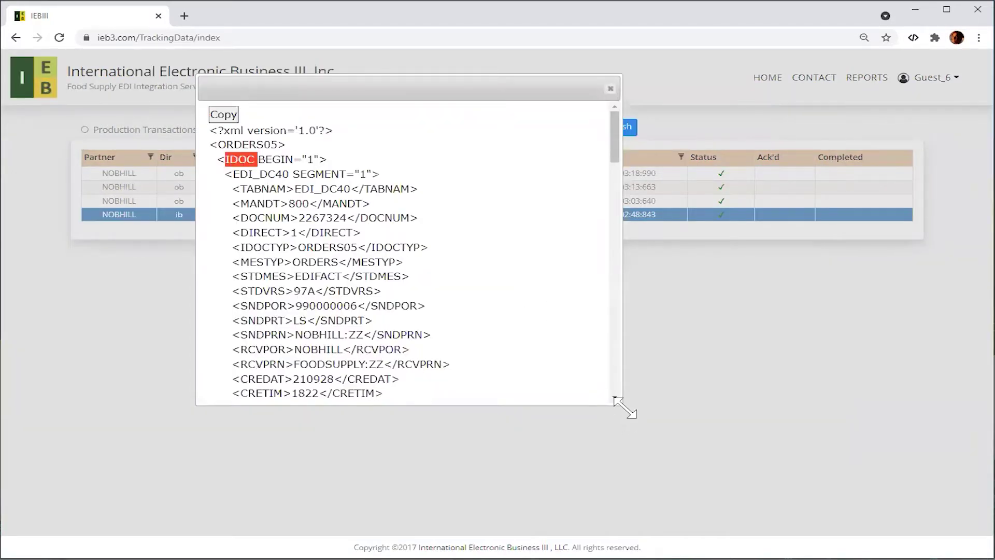
drag(627, 411, 754, 465)
scroll(526, 360, down, 2)
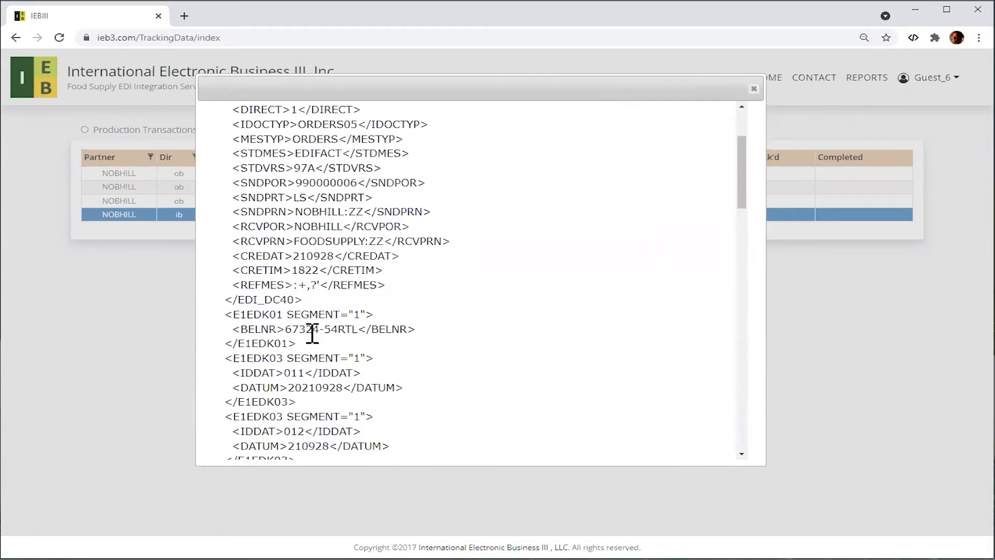
Step: Highlight the purchase order number in the BELNR element, review the IDoc's partner and item segments, and close the output view
drag(286, 329, 357, 329)
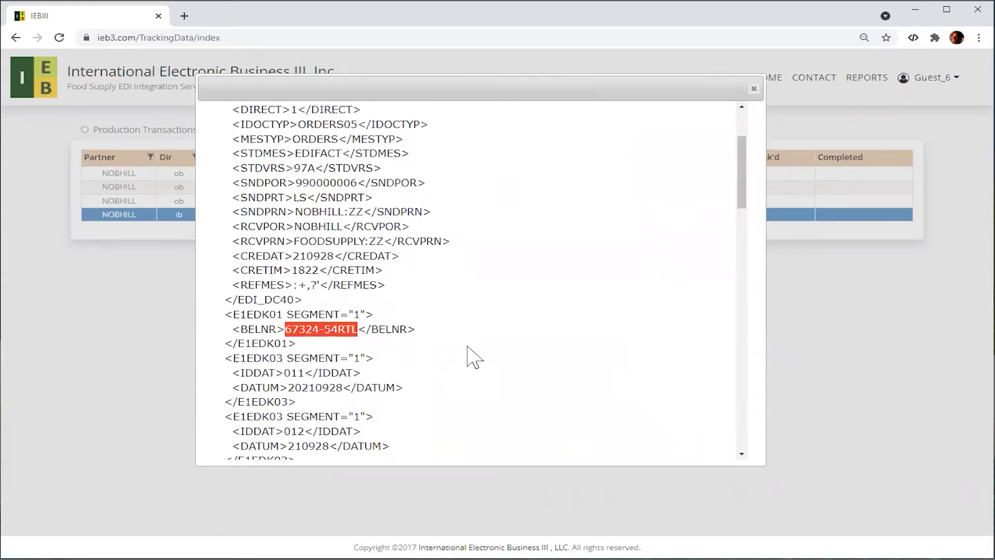
scroll(471, 352, down, 2)
scroll(475, 352, down, 8)
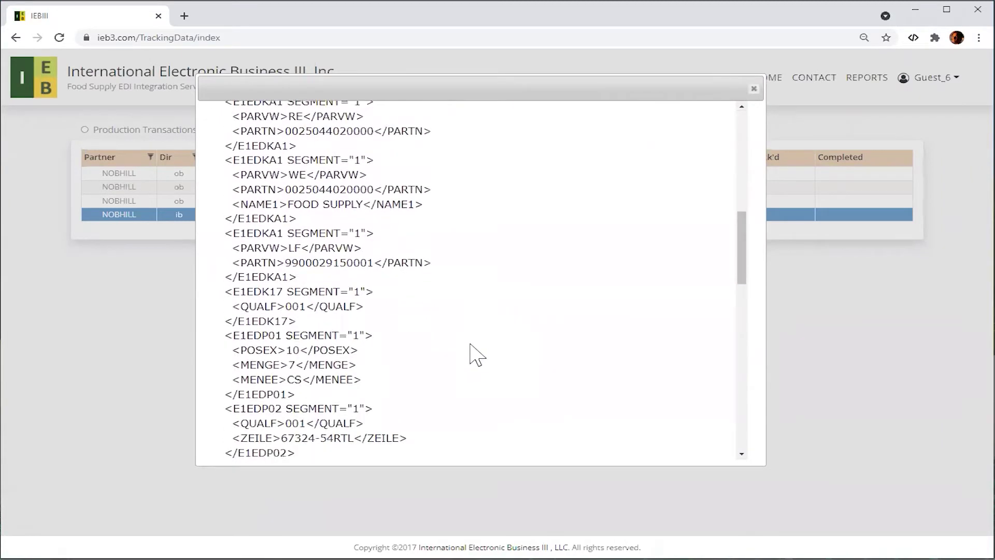
scroll(570, 305, down, 6)
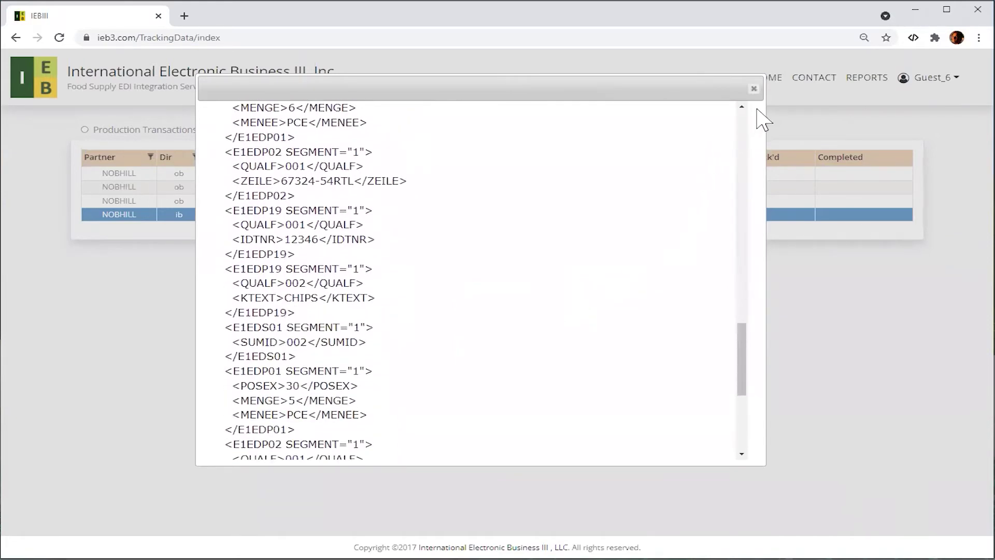
click(754, 88)
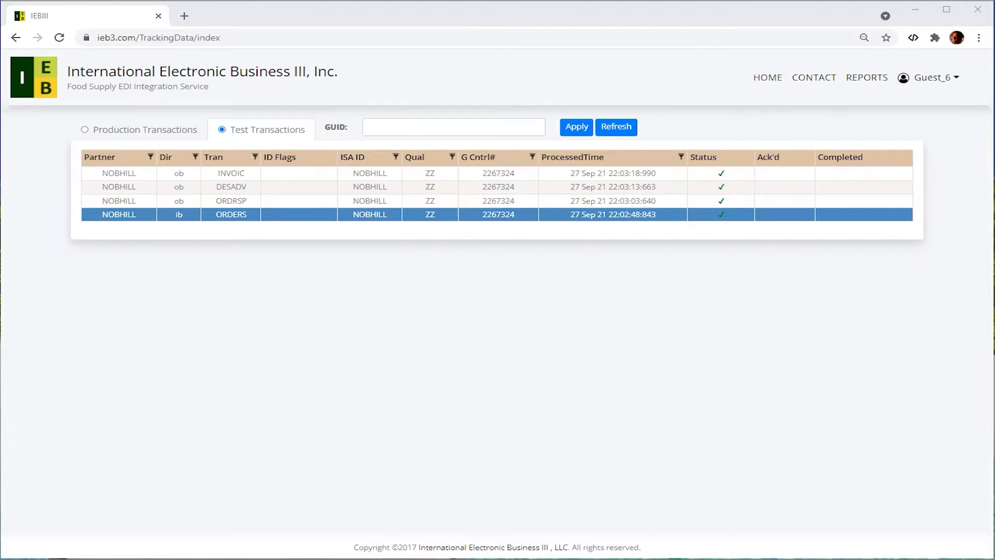
Step: Refresh the test transactions list and open the inbound FIVENDIME 850's input/source data in an enlarged window
click(620, 129)
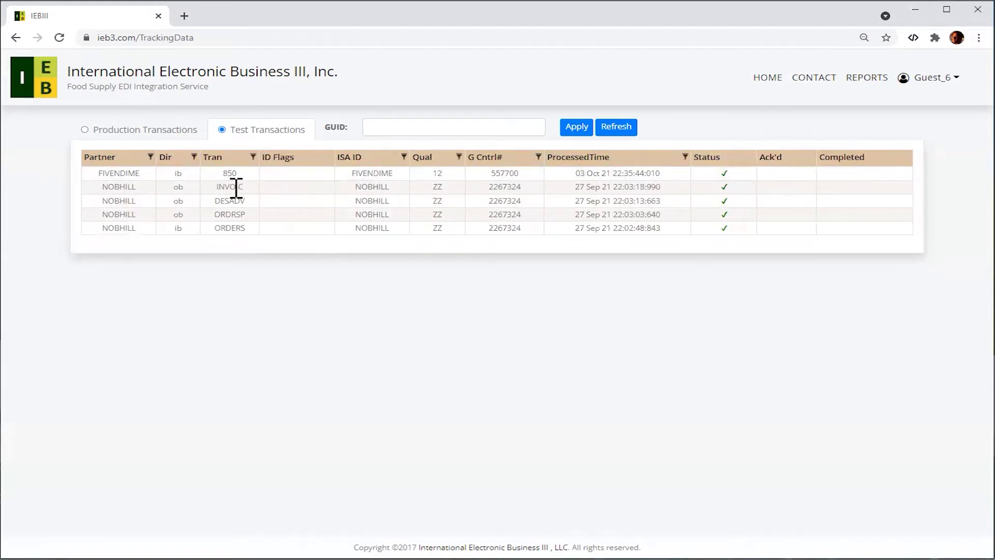
right_click(304, 174)
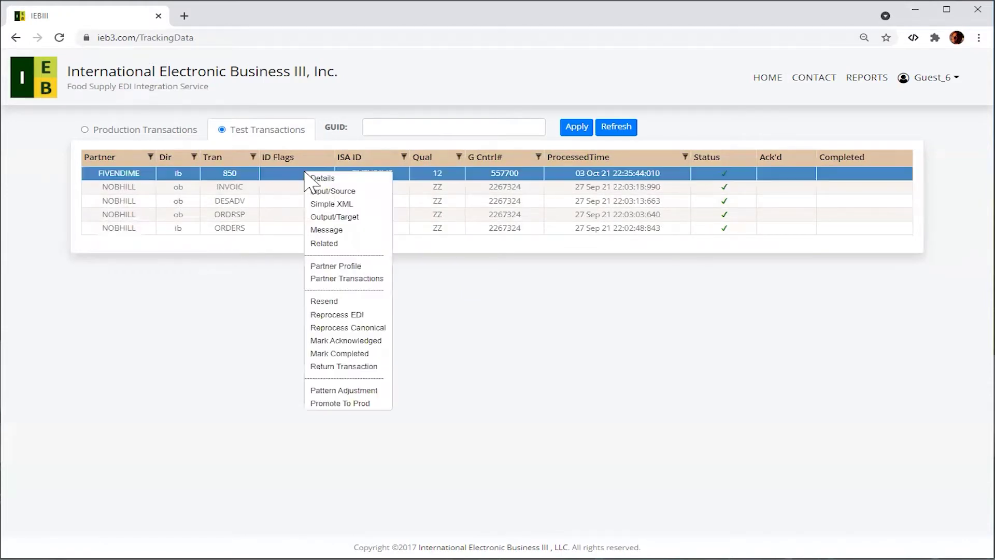
click(326, 192)
drag(358, 156, 285, 119)
drag(638, 433, 901, 505)
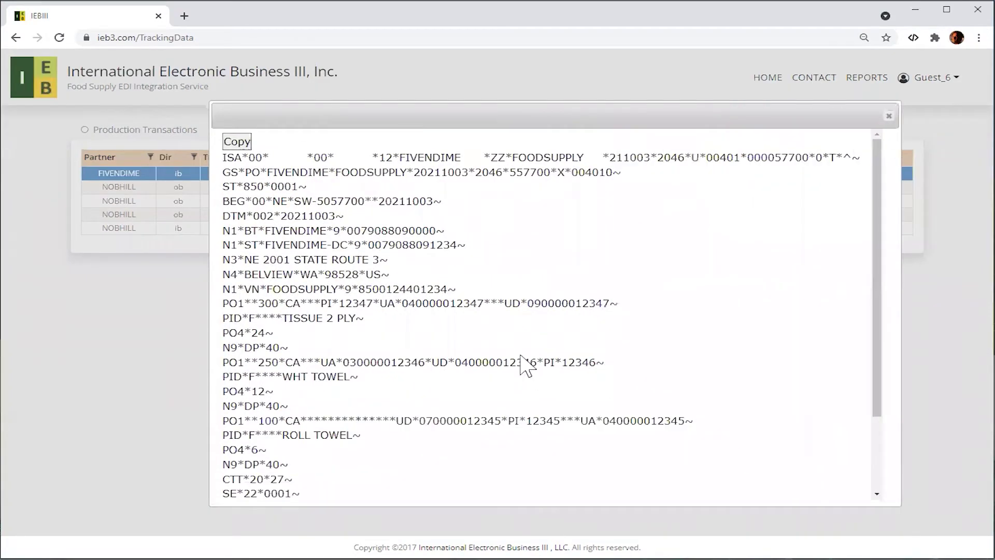
Step: Review the X12 850 source segments, highlight the purchase order number in the BEG segment, and close the source view
scroll(524, 365, down, 2)
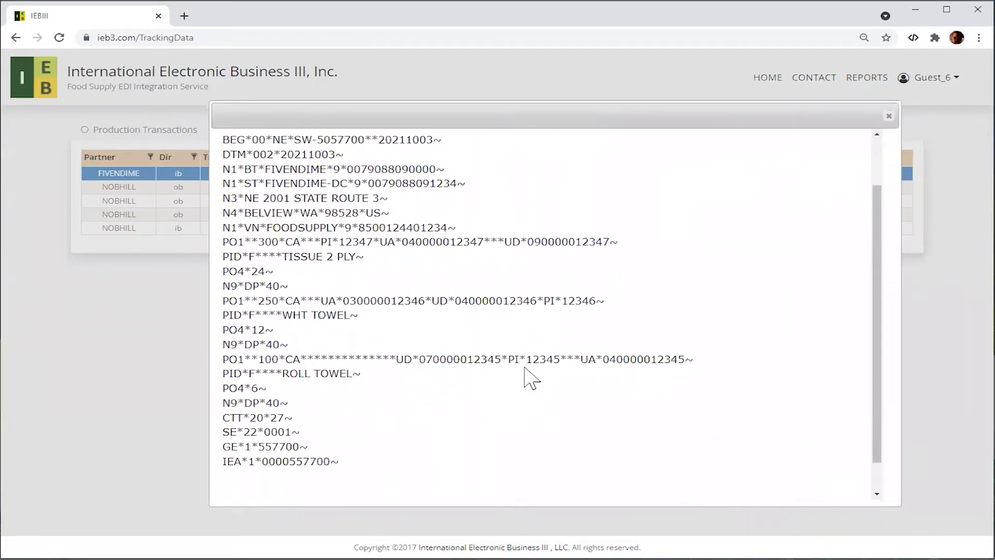
scroll(524, 368, up, 2)
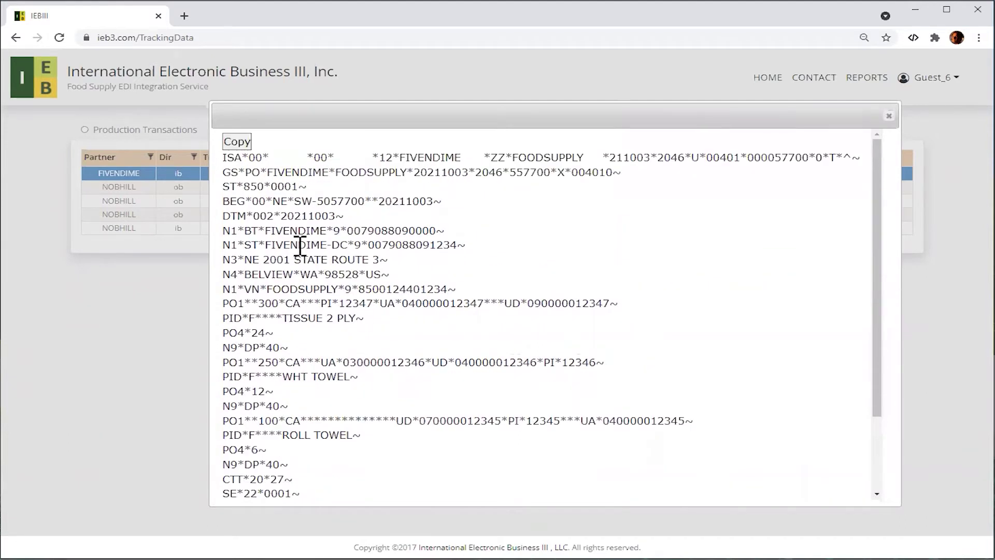
double_click(331, 201)
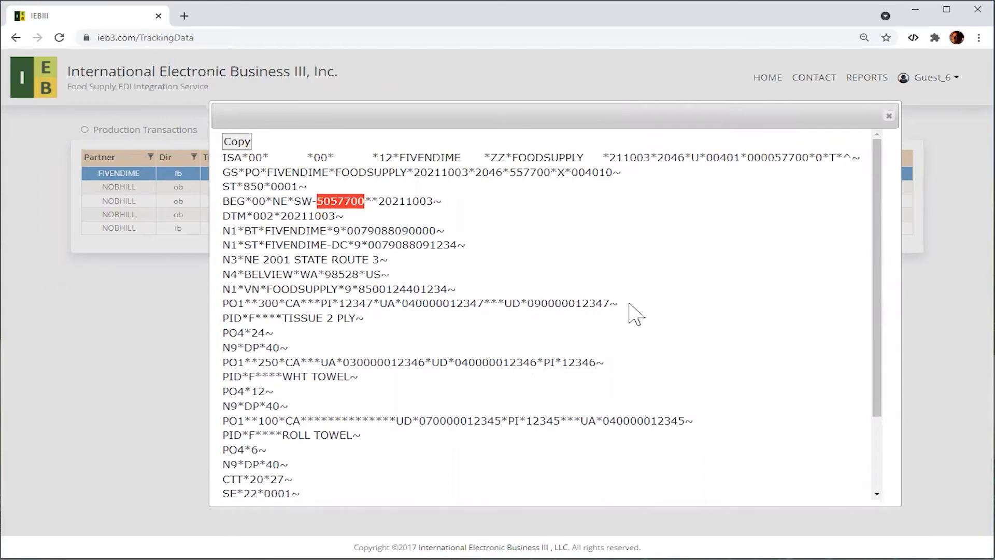
click(888, 116)
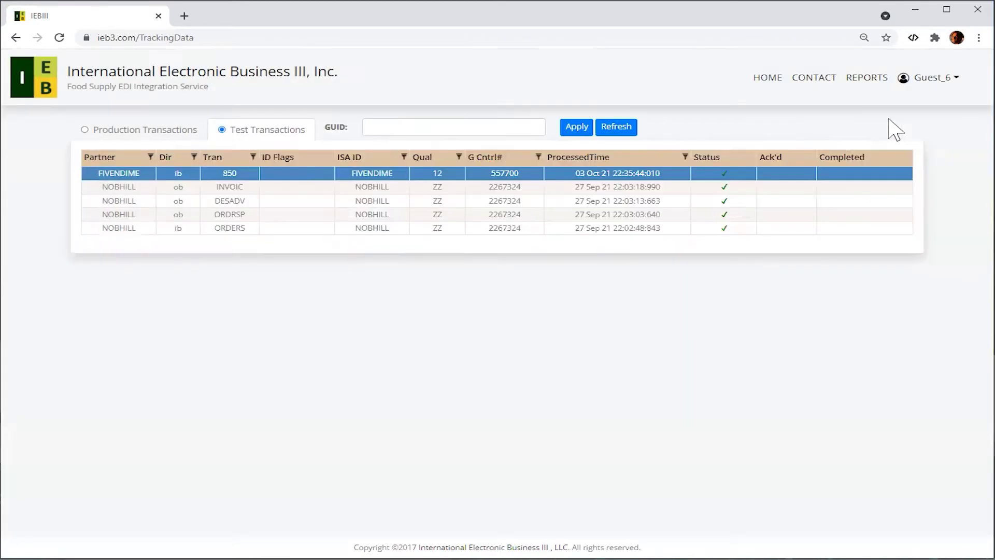
Step: Open the FIVENDIME 850's Simple XML in an enlarged window and highlight the PONbr and PODate tags in its Header
right_click(464, 178)
click(492, 212)
scroll(596, 244, down, 1)
scroll(592, 237, down, 6)
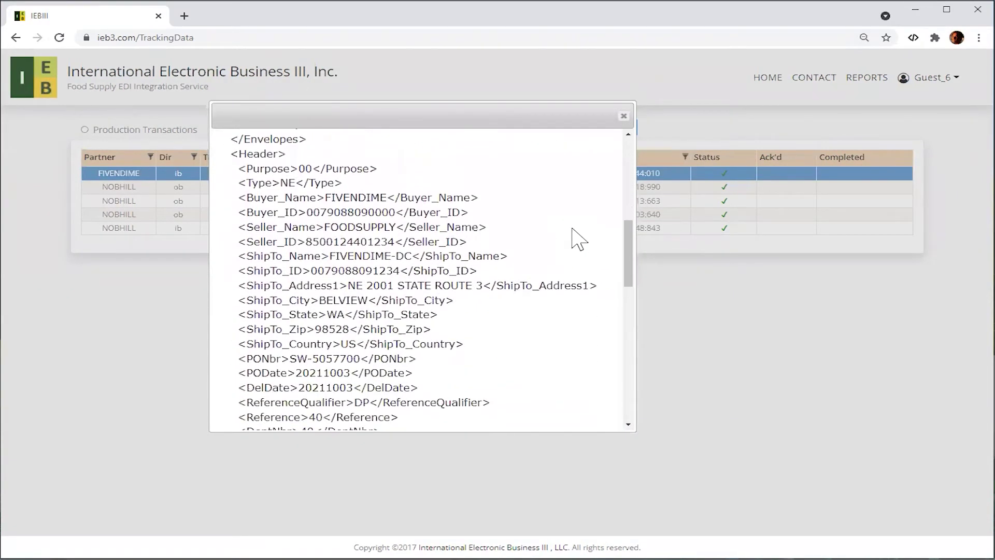
drag(632, 433, 885, 506)
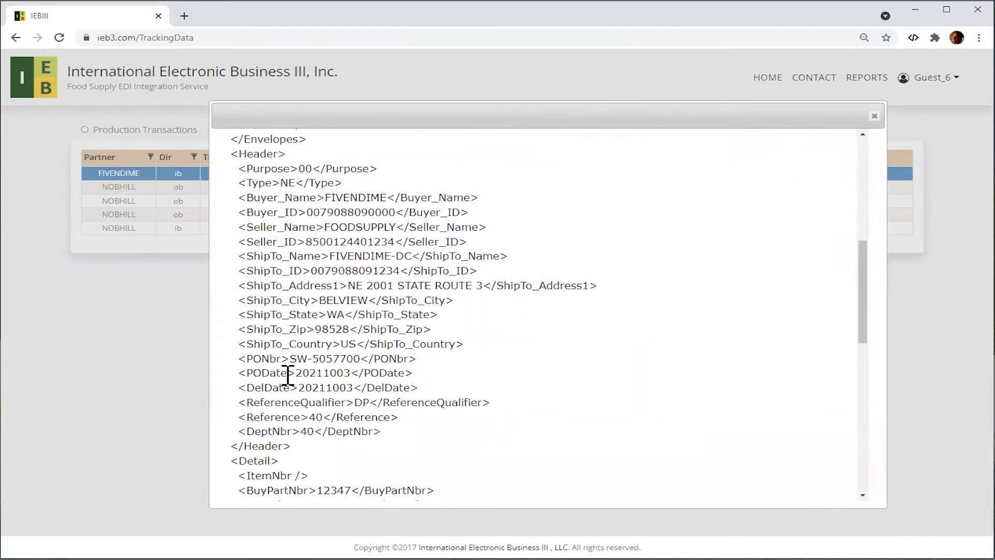
double_click(267, 358)
double_click(270, 373)
Step: Highlight the first item's BuyPartNbr, UPCcd and Quantity tags, review the other Detail sections, and close the Simple XML
scroll(376, 317, down, 5)
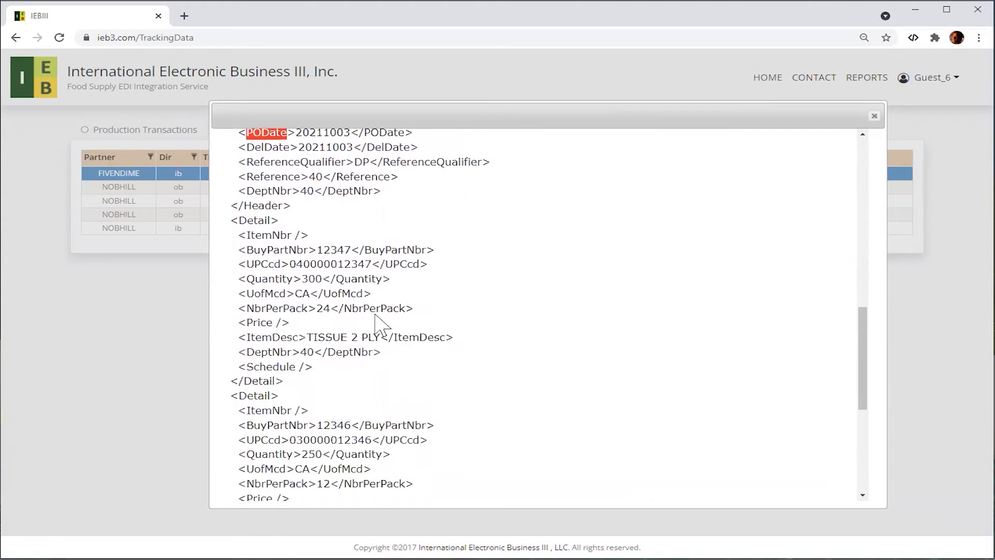
double_click(274, 244)
double_click(264, 258)
double_click(270, 273)
click(309, 273)
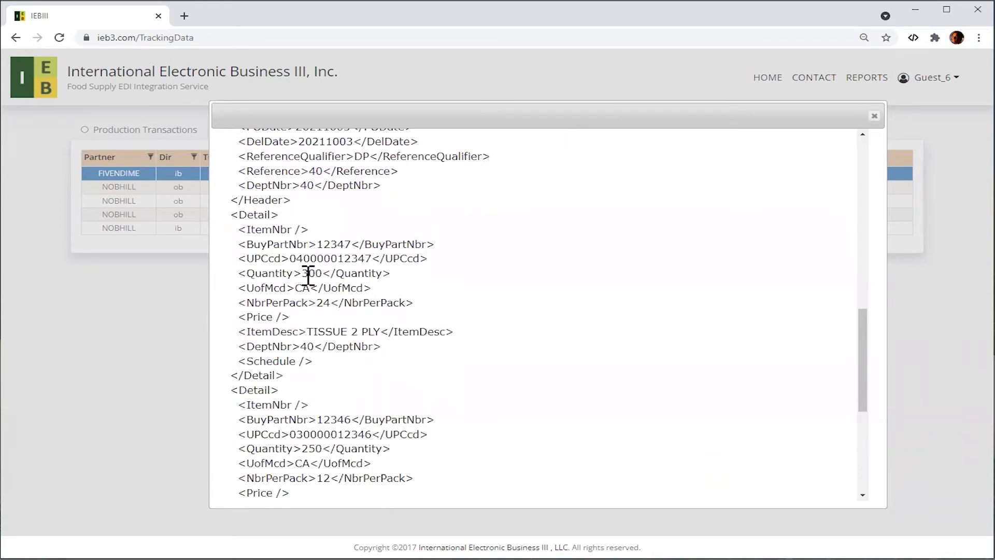
scroll(344, 181, up, 1)
scroll(399, 317, down, 3)
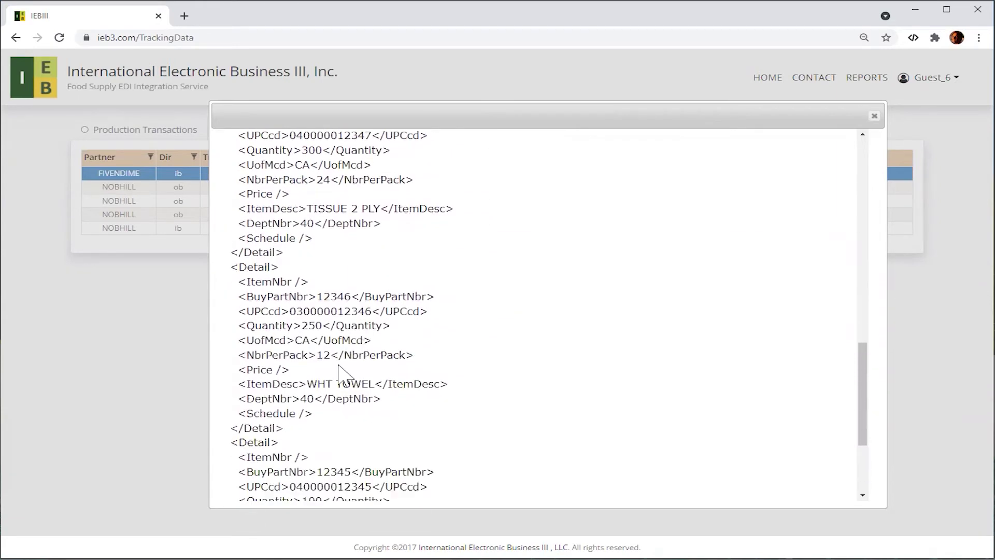
scroll(325, 400, down, 1)
scroll(697, 305, up, 4)
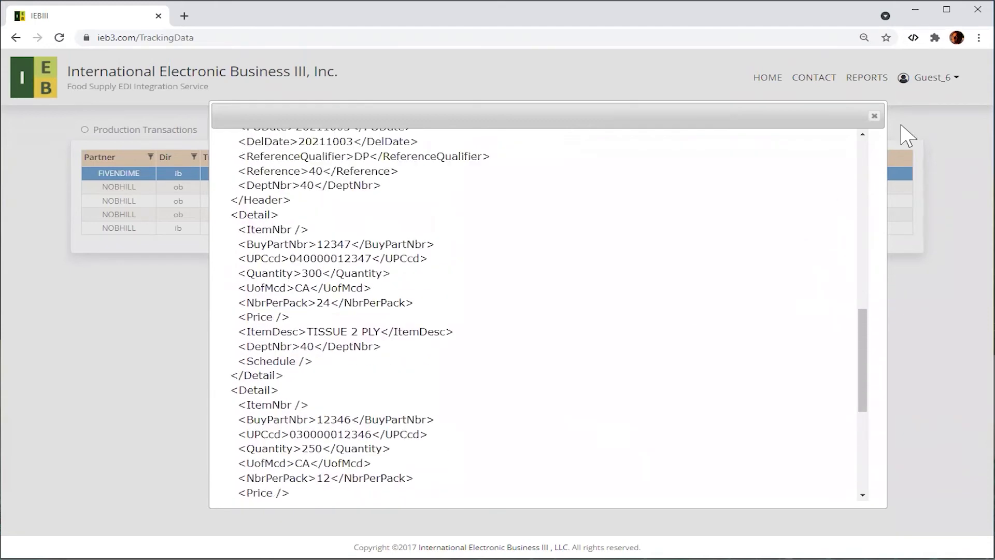
click(874, 116)
Step: Open the inbound FIVENDIME 850's output/target IDoc, highlight the purchase order number in the E1EDK01 BELNR tag, and close the view
right_click(459, 179)
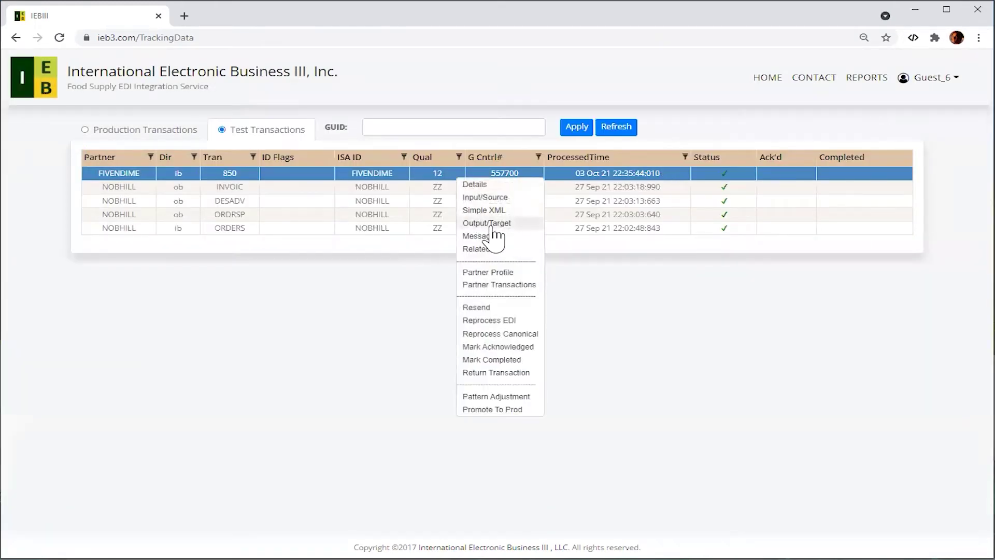
click(492, 219)
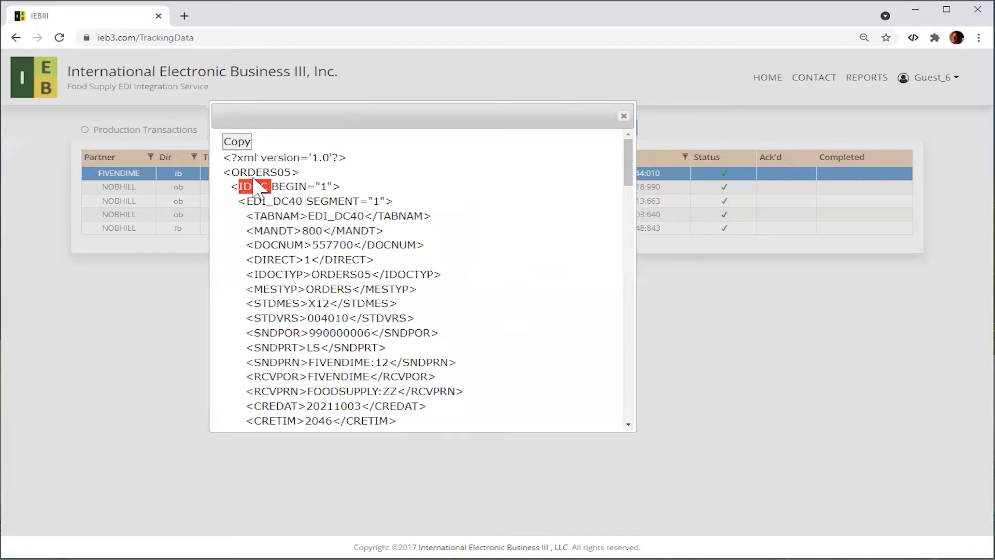
scroll(461, 243, down, 1)
scroll(462, 243, down, 4)
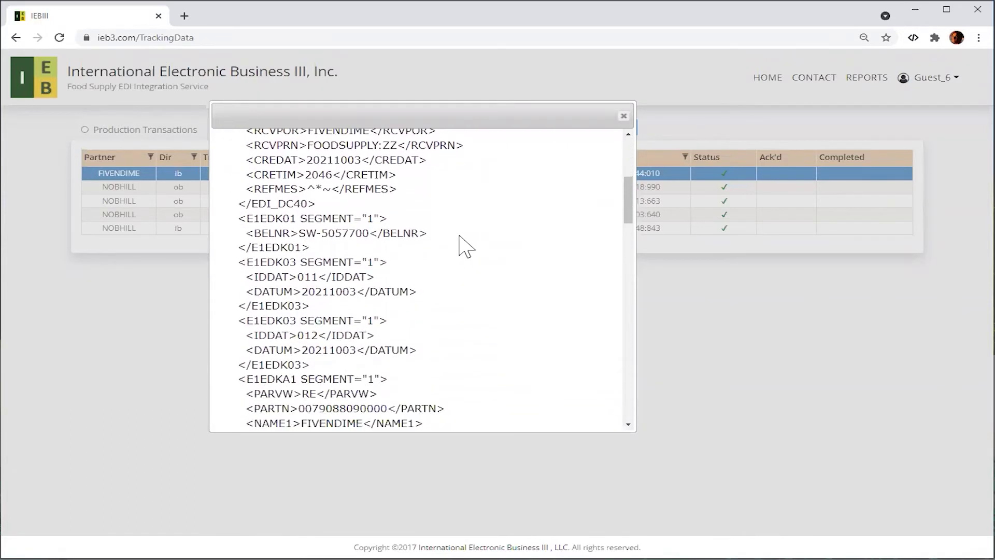
double_click(341, 233)
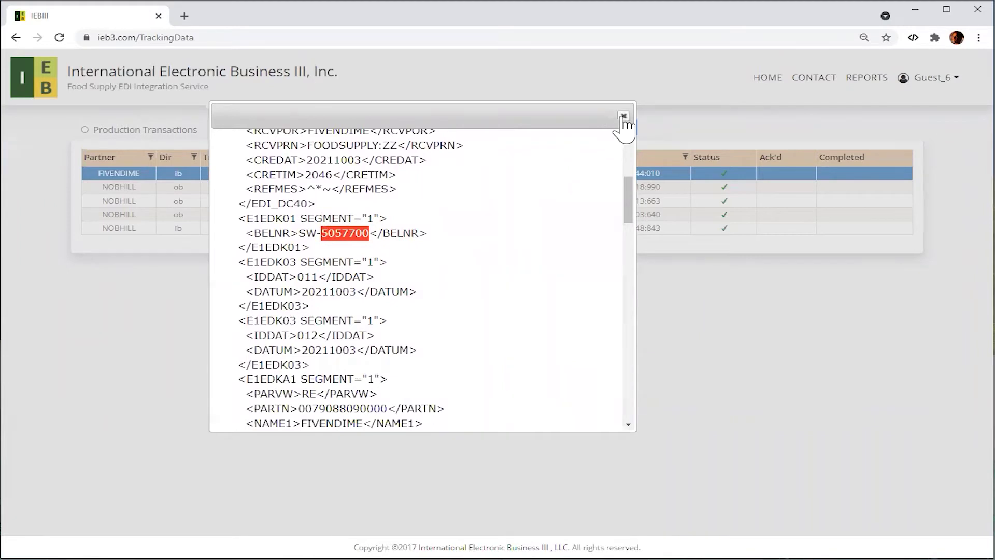
click(623, 116)
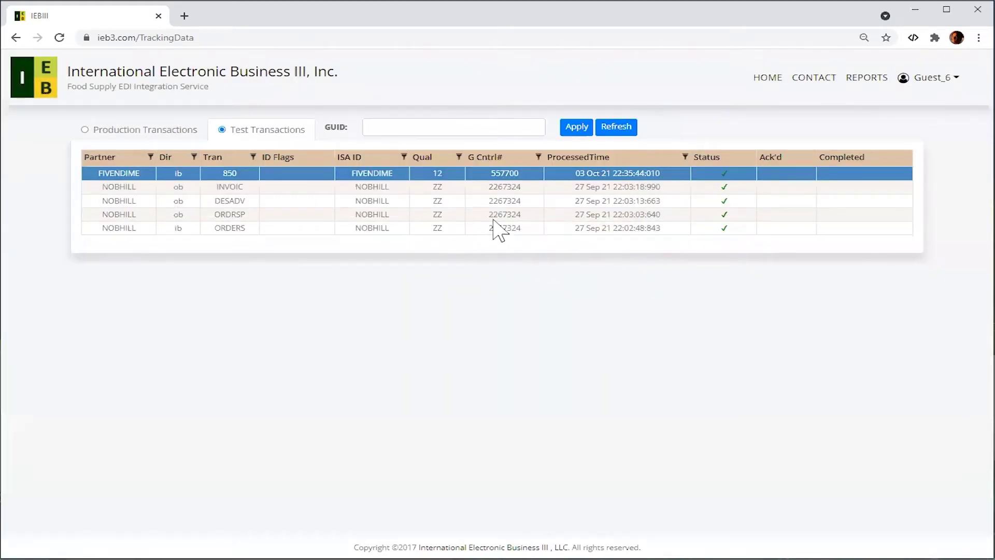
Step: Generate the return transactions for the inbound FIVENDIME 850 and refresh the test transactions list
right_click(456, 175)
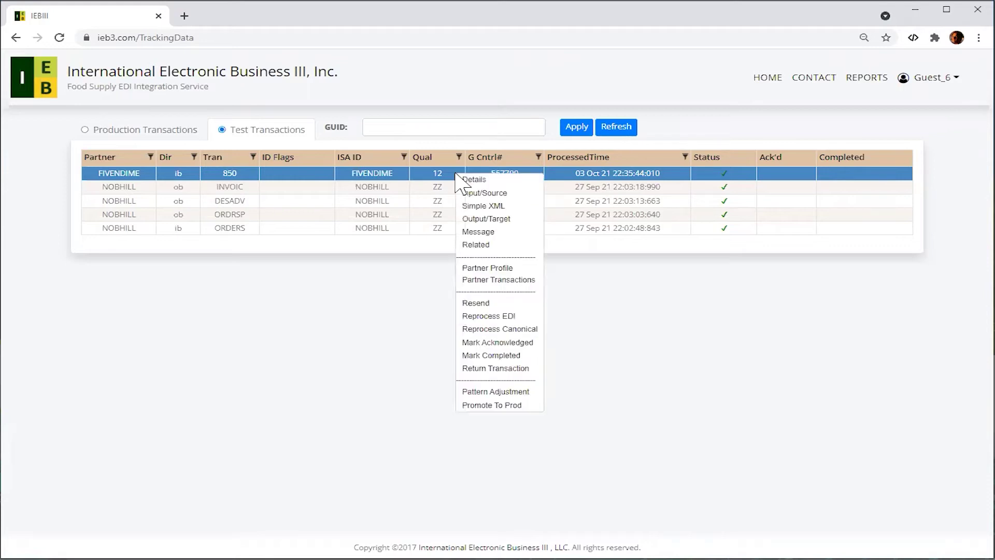
click(517, 368)
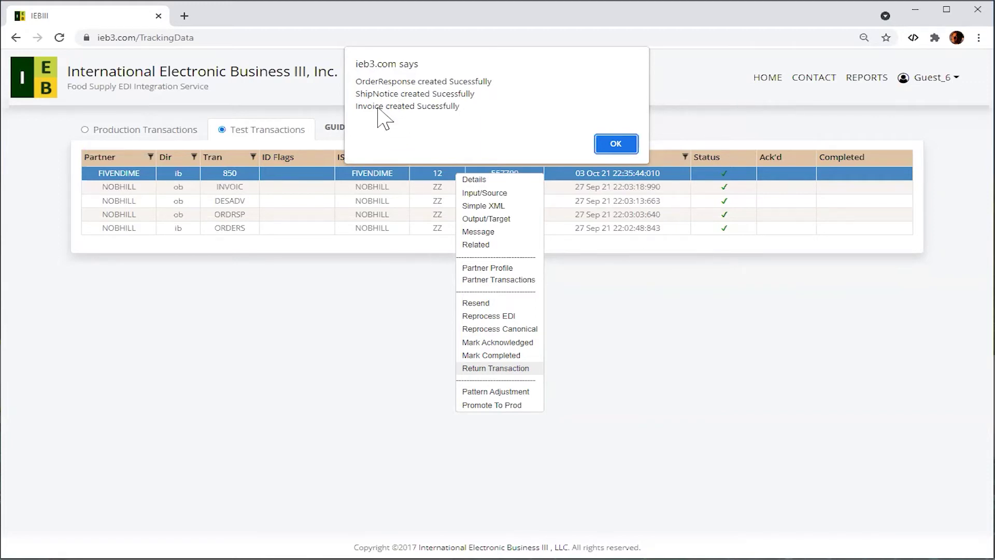
click(610, 147)
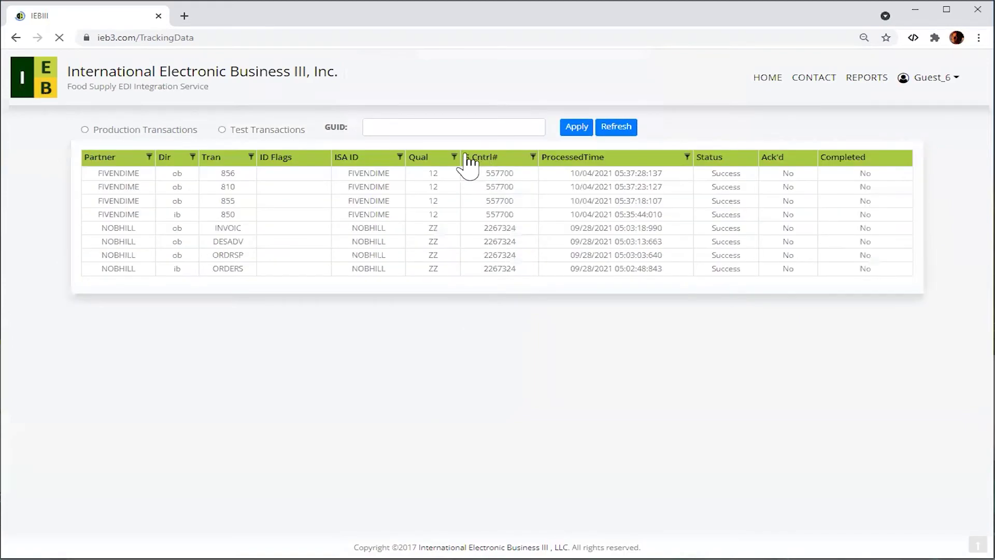
click(618, 134)
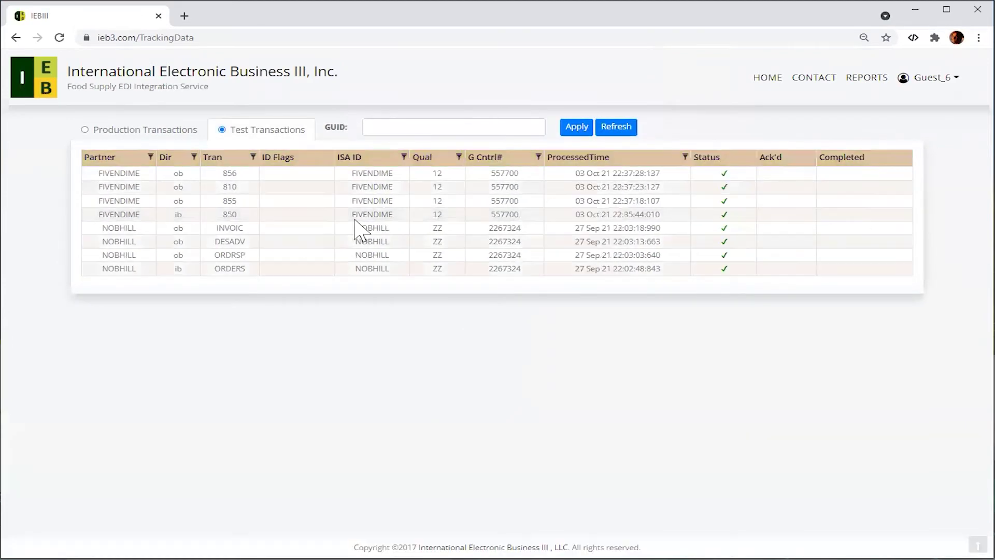
Step: Open the outbound FIVENDIME 855's output/target data, highlight the transaction code in its ST segment, and close the view
right_click(300, 204)
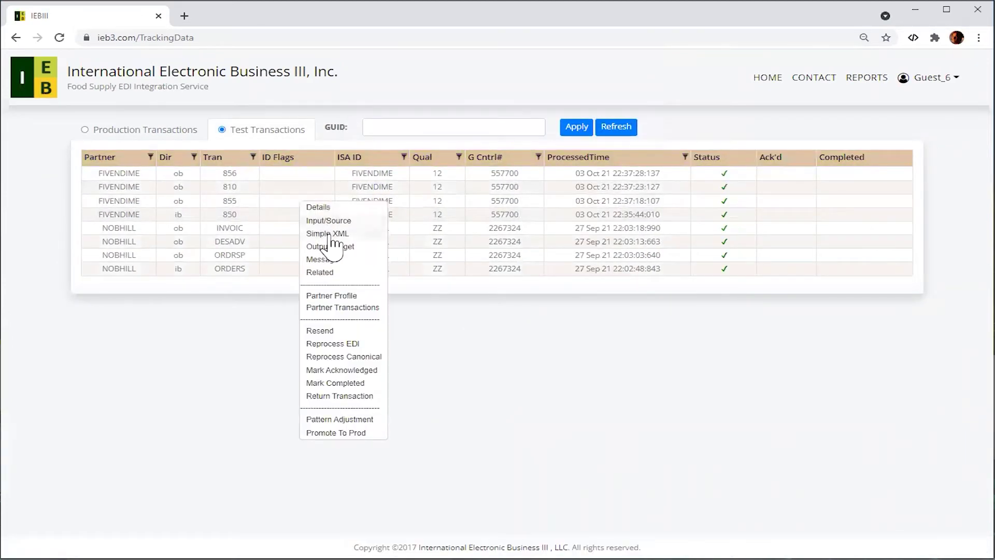
click(332, 249)
double_click(328, 225)
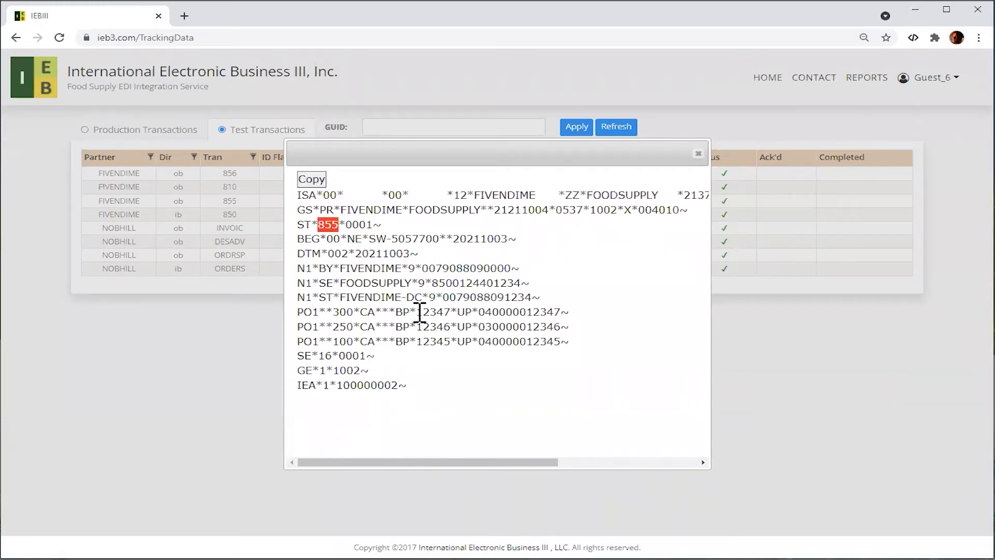
click(698, 154)
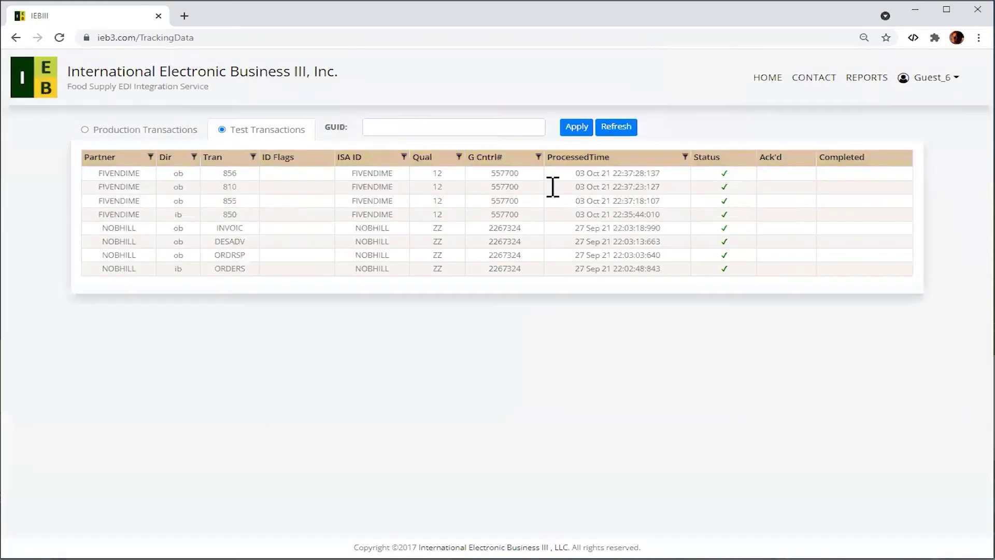
Step: Open the outbound FIVENDIME 856's output/target data in an enlarged window and highlight its shipment-level HL segment and the TD5 carrier
right_click(288, 176)
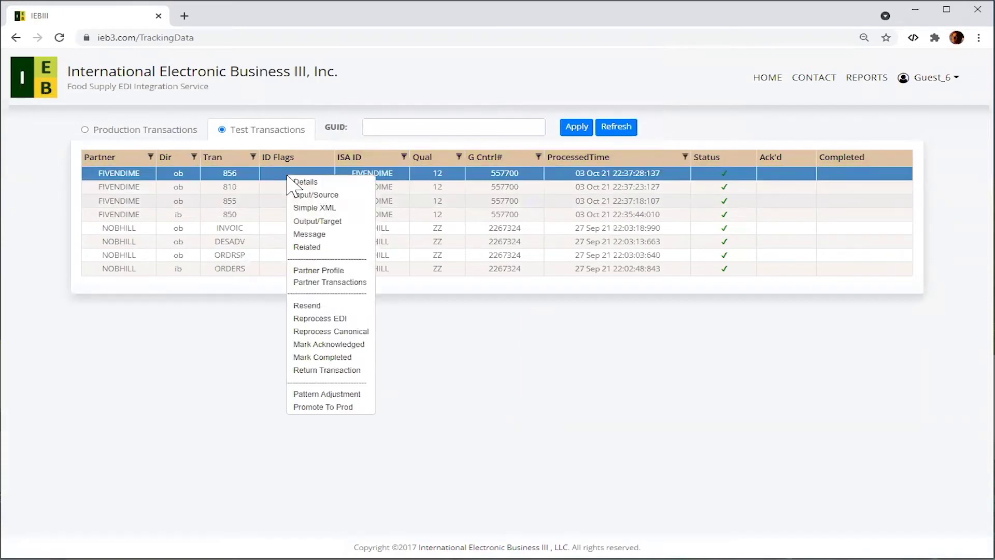
click(314, 222)
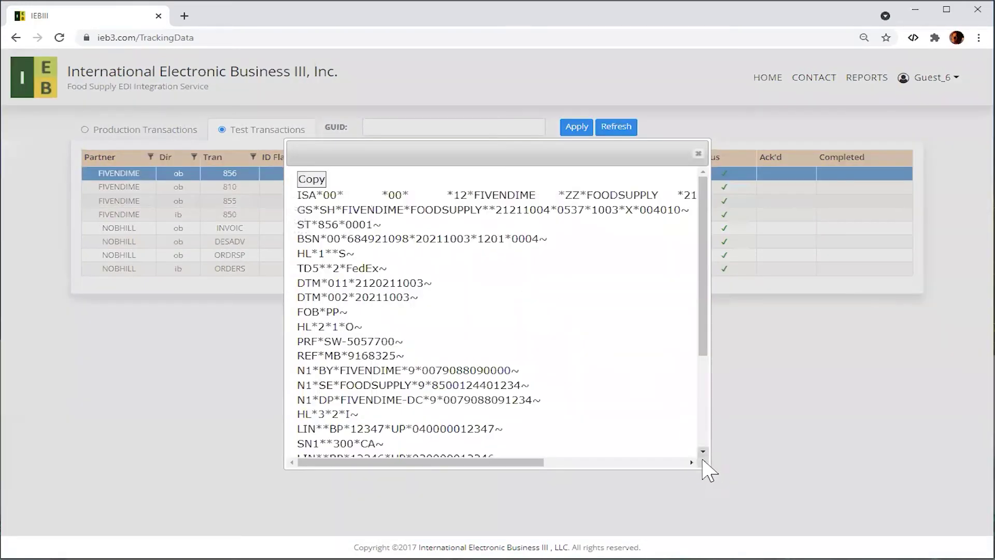
drag(444, 147, 335, 88)
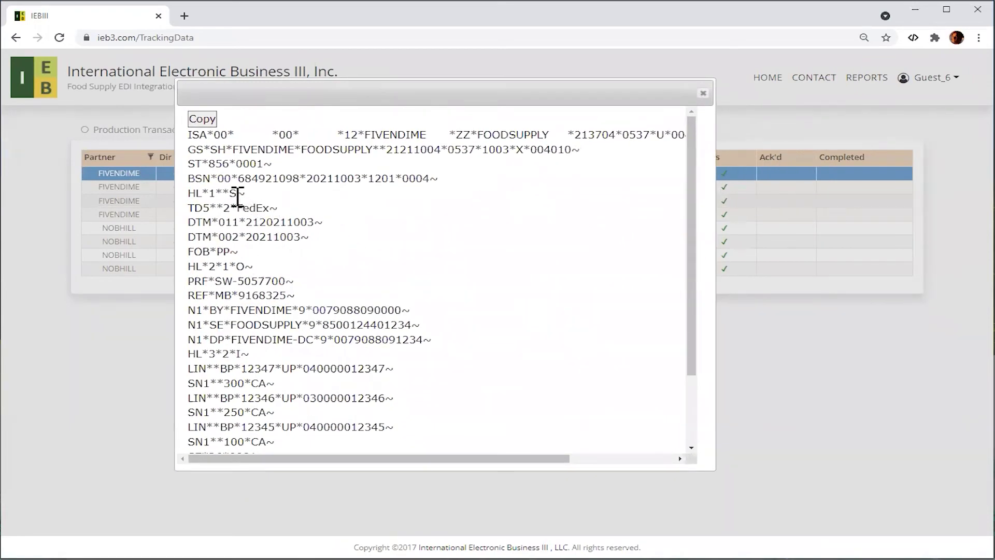
drag(246, 194, 178, 196)
double_click(249, 208)
click(260, 223)
Step: Highlight the PRF purchase order number, the REF*MB bill of lading number and the item-level HL code in the 856 output
scroll(259, 254, down, 2)
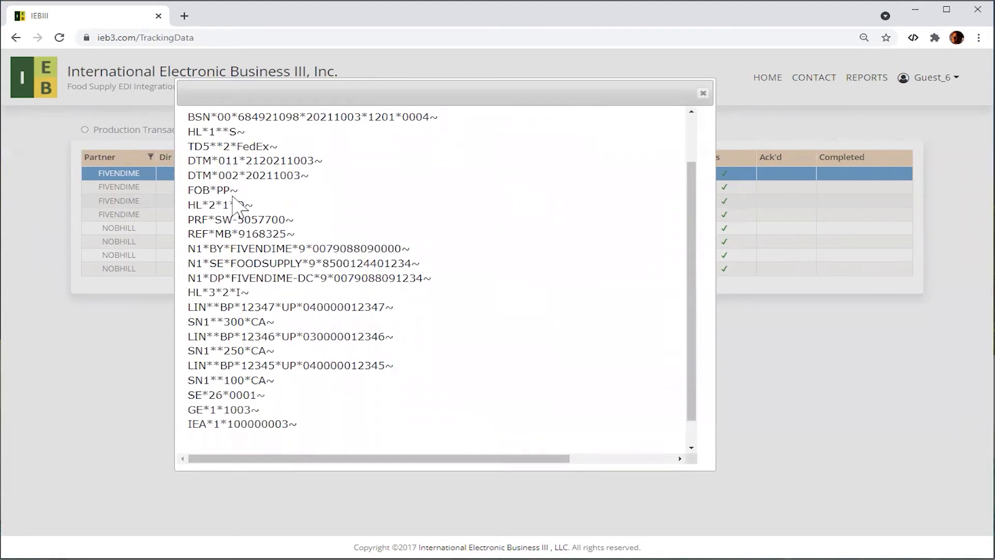
double_click(260, 220)
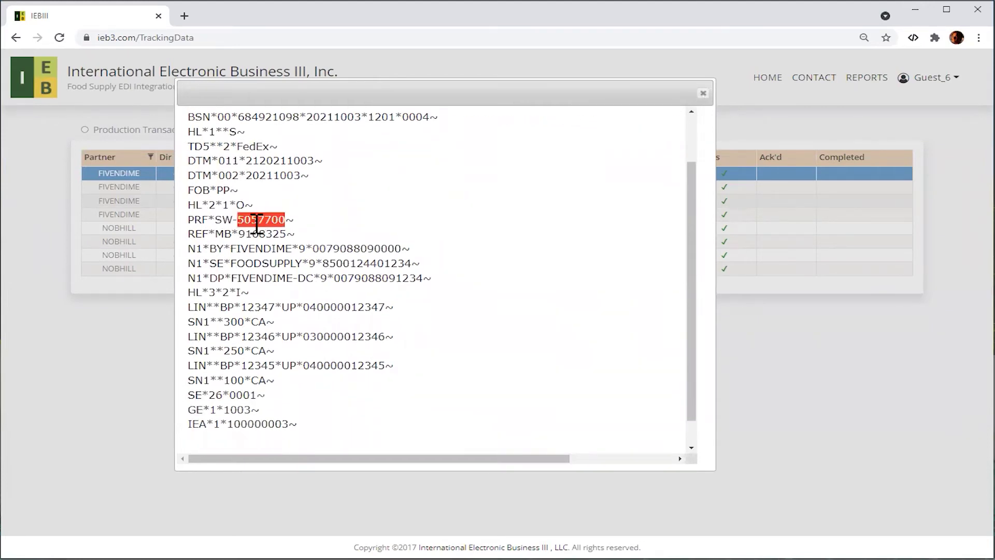
double_click(250, 234)
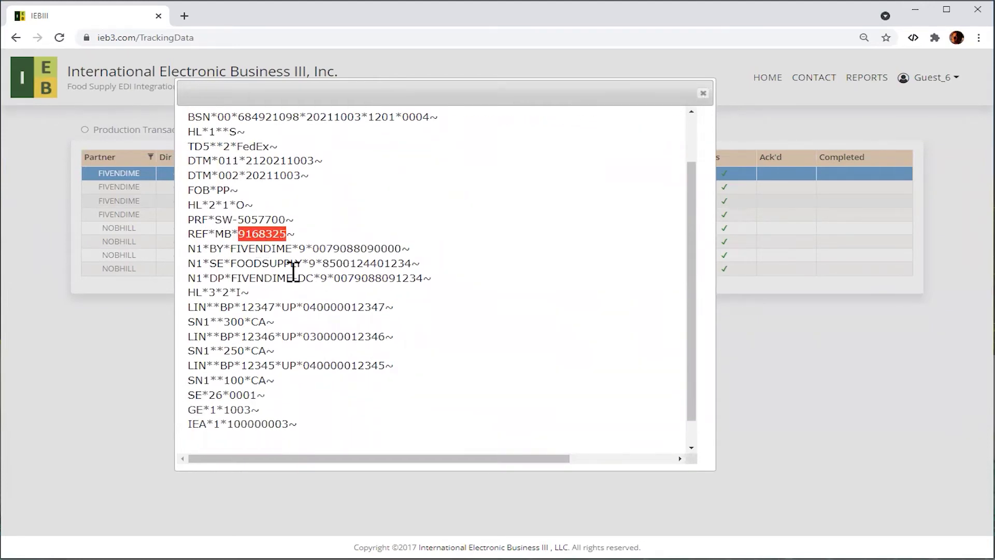
scroll(270, 290, down, 1)
double_click(239, 263)
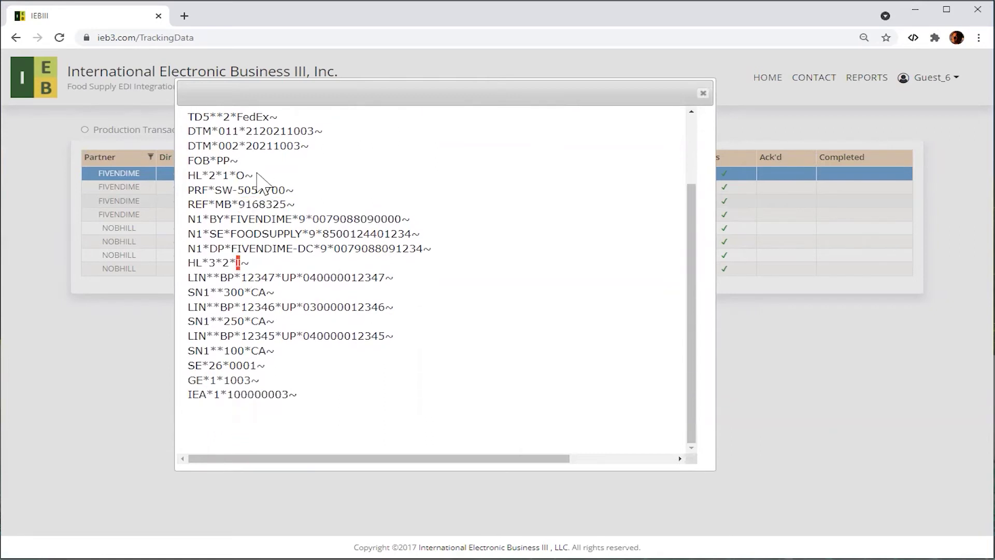
Step: Review the 856 output's shipment, order and item segments once more and close the view
scroll(261, 145, up, 2)
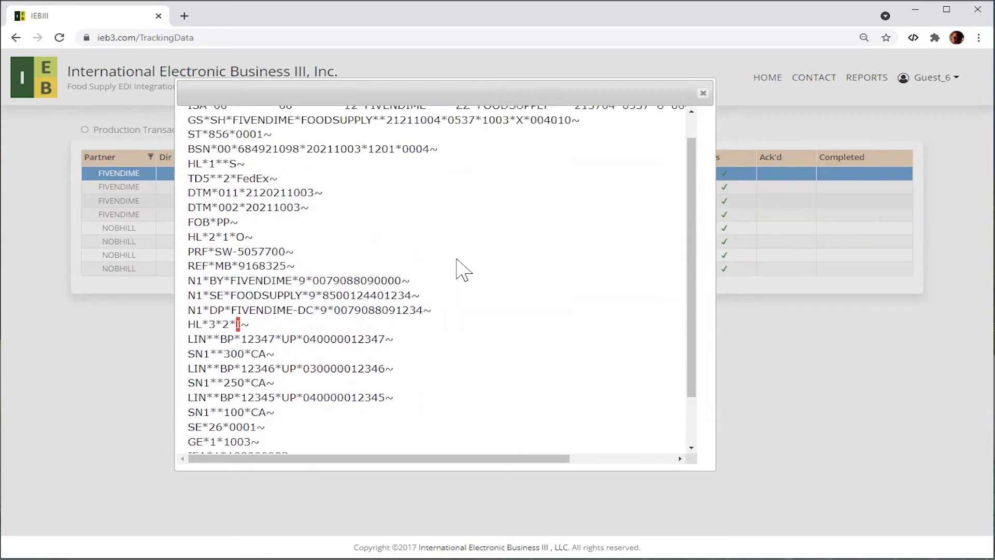
scroll(462, 270, down, 2)
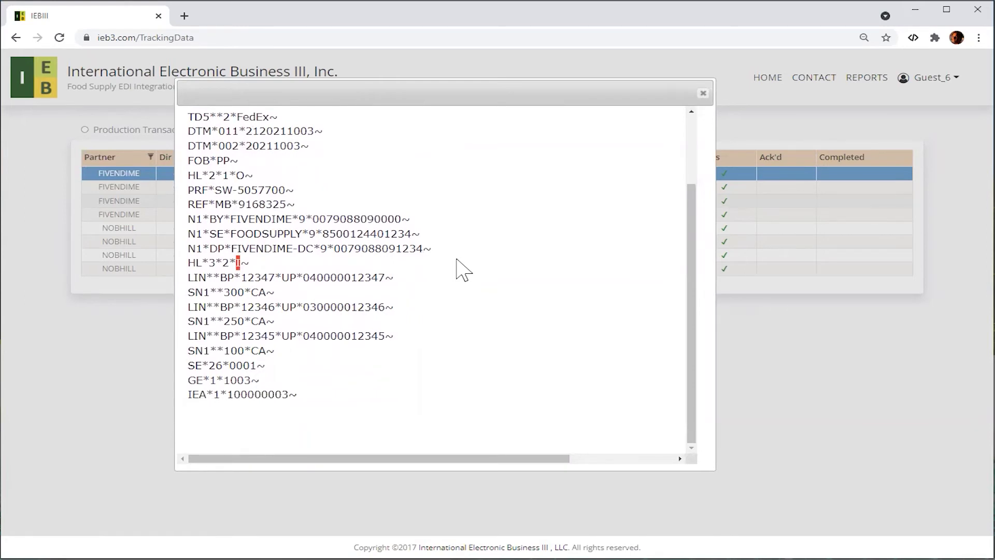
scroll(463, 269, up, 3)
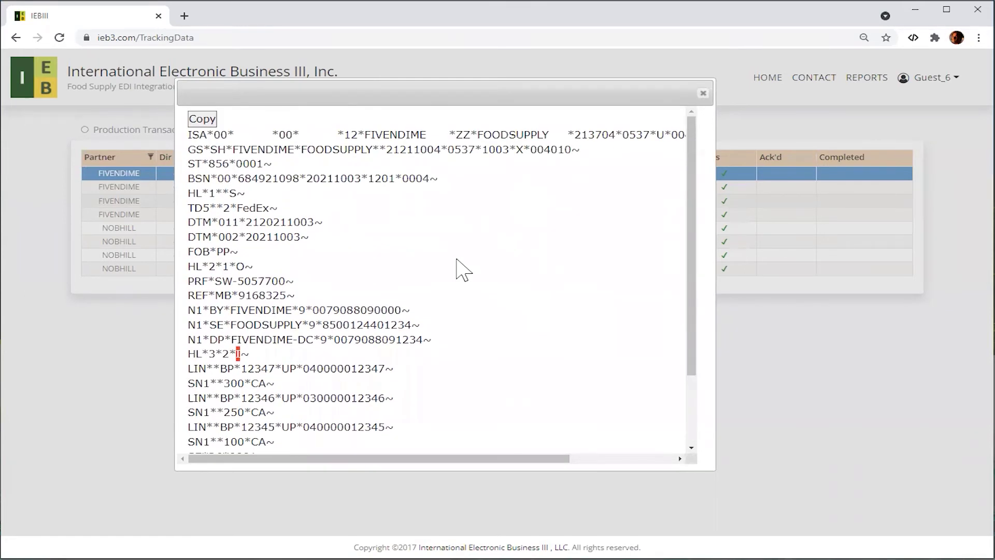
drag(544, 89, 546, 119)
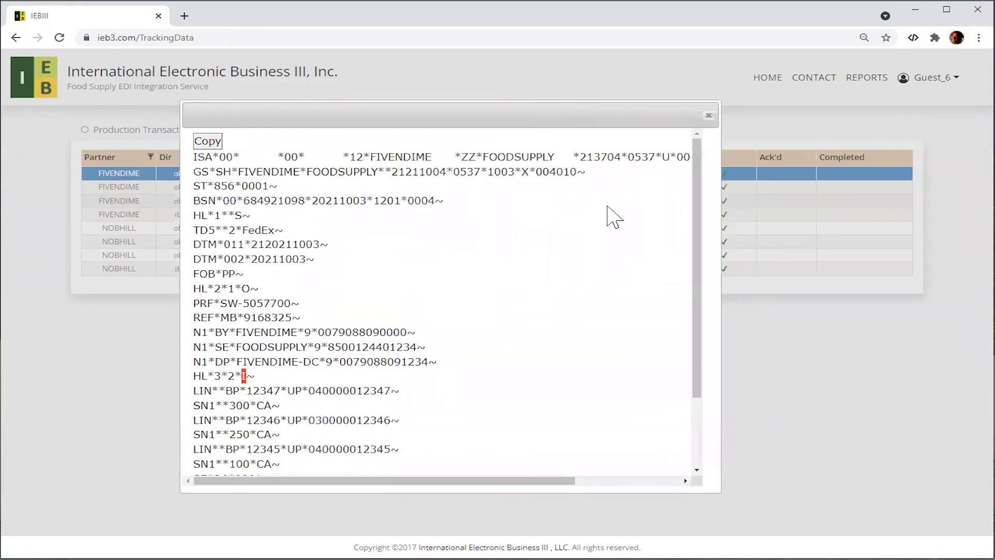
click(708, 115)
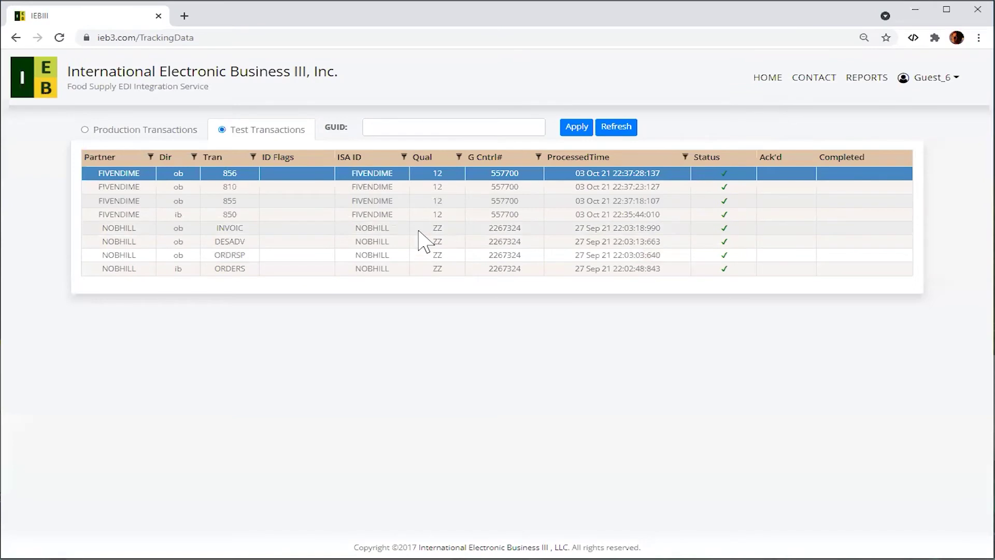
Step: Reopen the outbound FIVENDIME 856's output/target data, highlight the DP qualifier in the FIVENDIME-DC N1 segment, and close the view
click(429, 229)
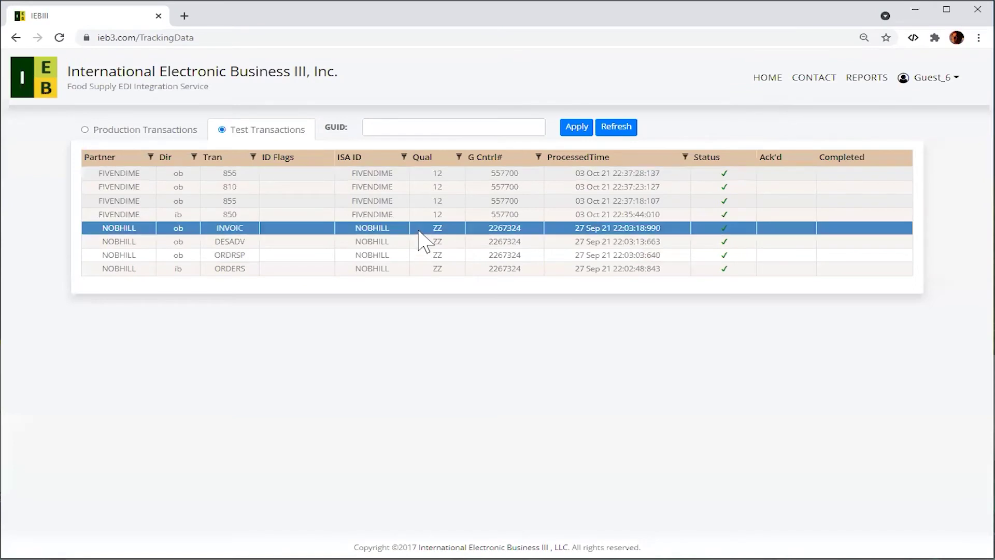
click(453, 175)
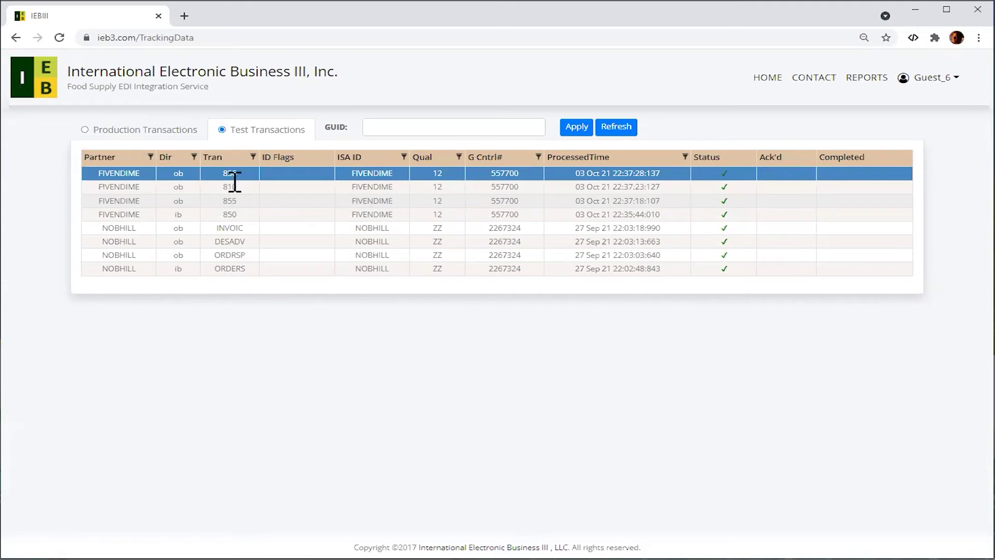
right_click(275, 175)
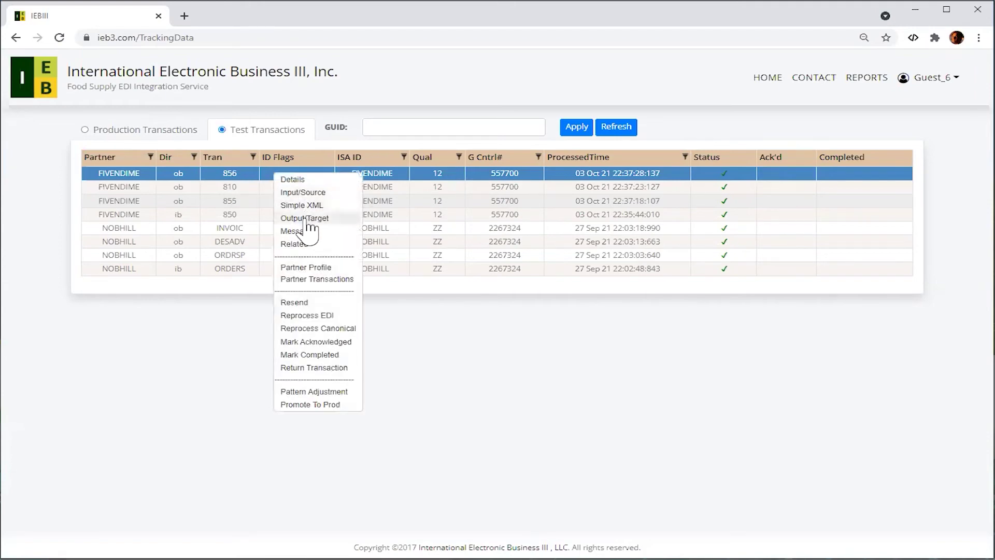
click(306, 220)
scroll(431, 293, down, 1)
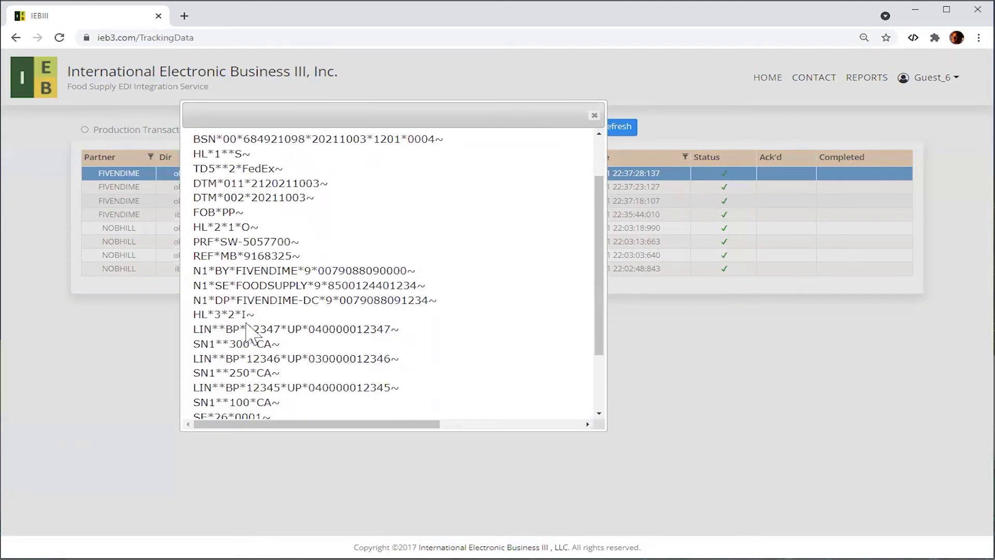
drag(231, 302, 215, 303)
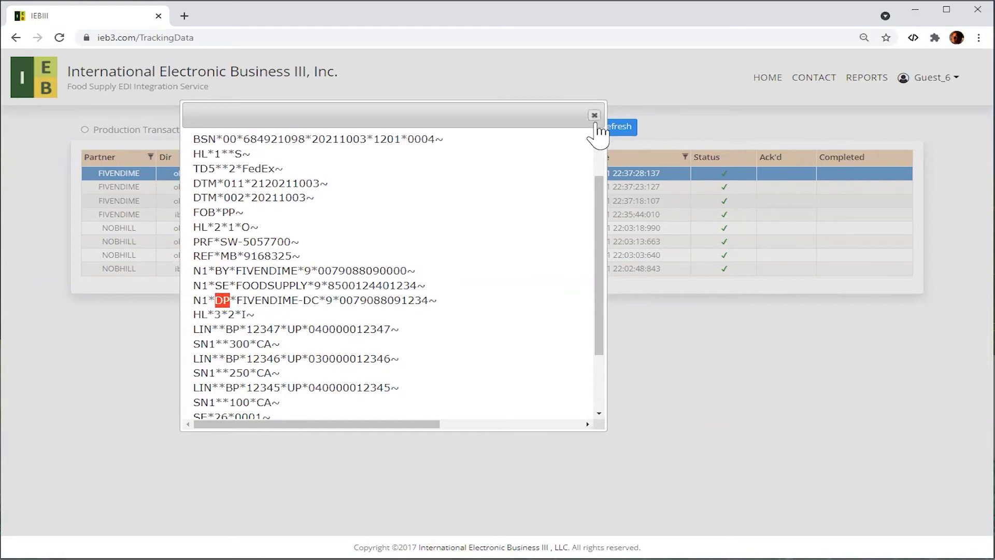
click(594, 115)
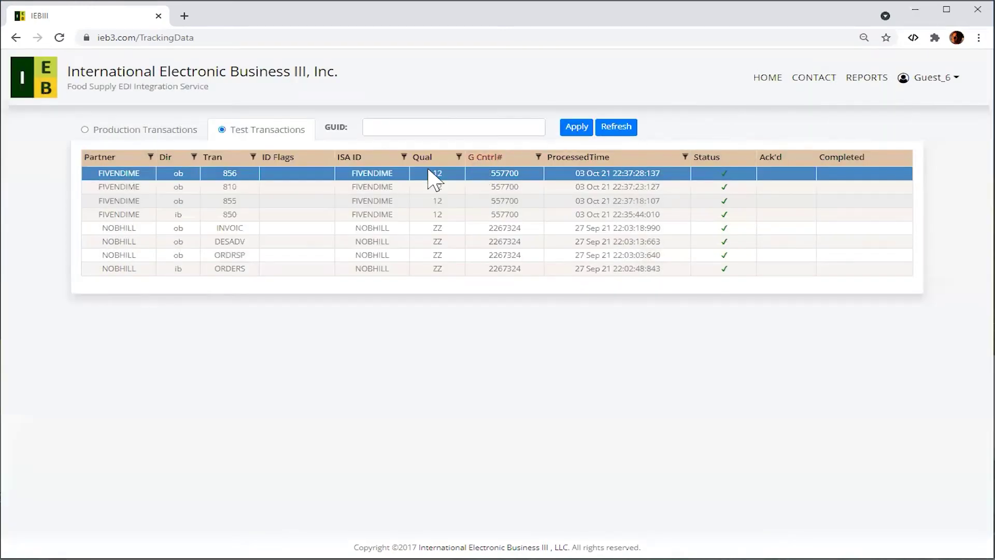
Step: Open the outbound FIVENDIME 856's pattern adjustment, set the qualifier of the sequence 140 ship-to N1 segment to ST, and save the pattern key
right_click(404, 177)
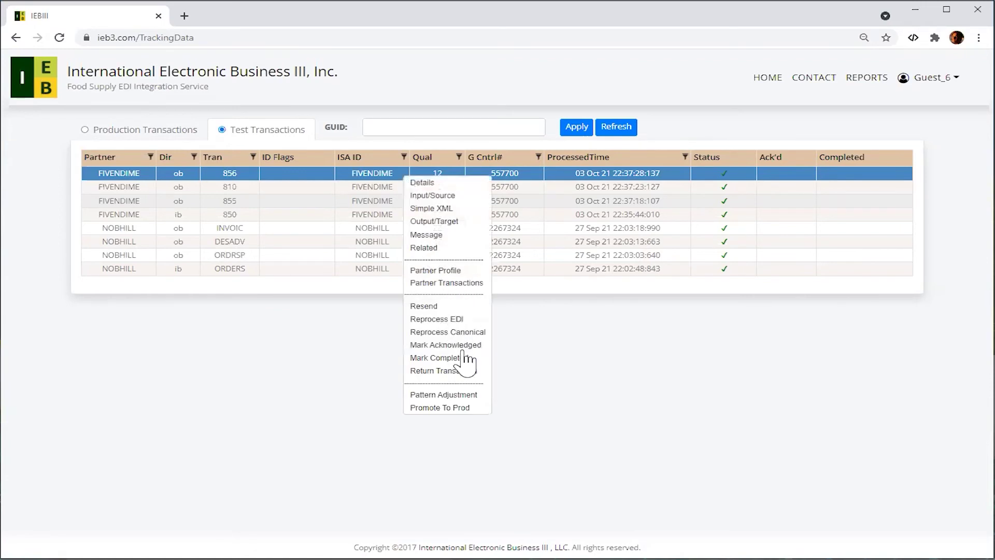
click(467, 395)
scroll(444, 367, down, 2)
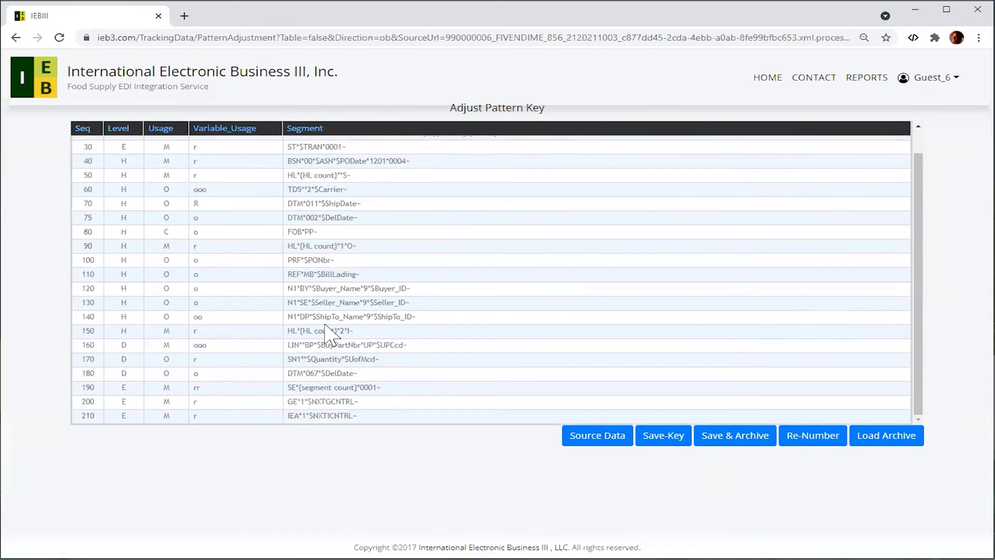
right_click(348, 322)
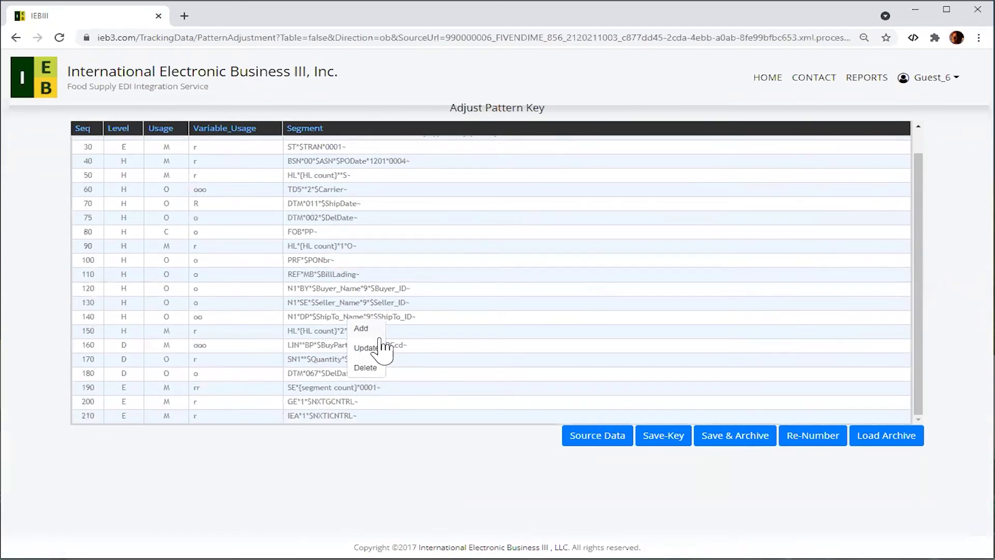
click(315, 318)
key(BackSpace)
key(BackSpace)
text(ST)
click(668, 441)
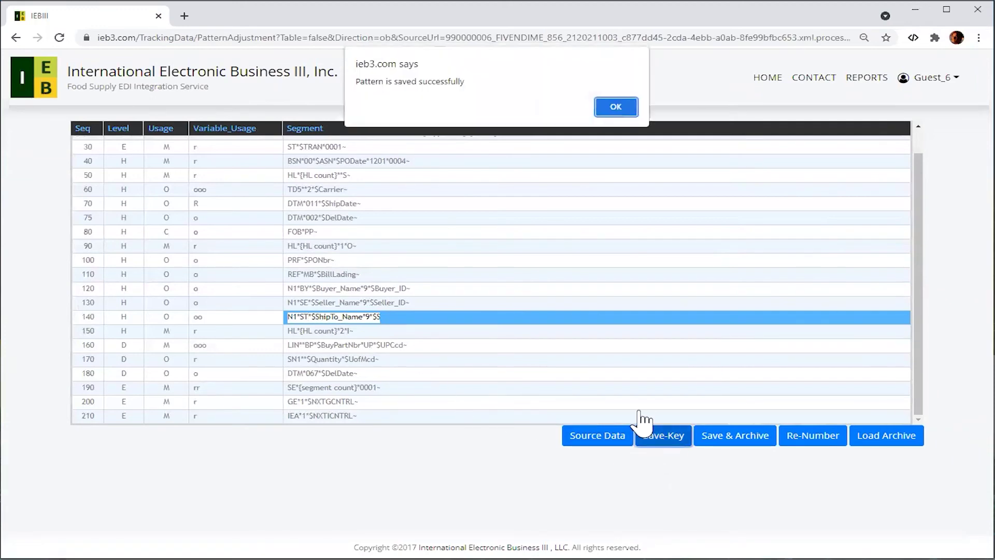
click(615, 108)
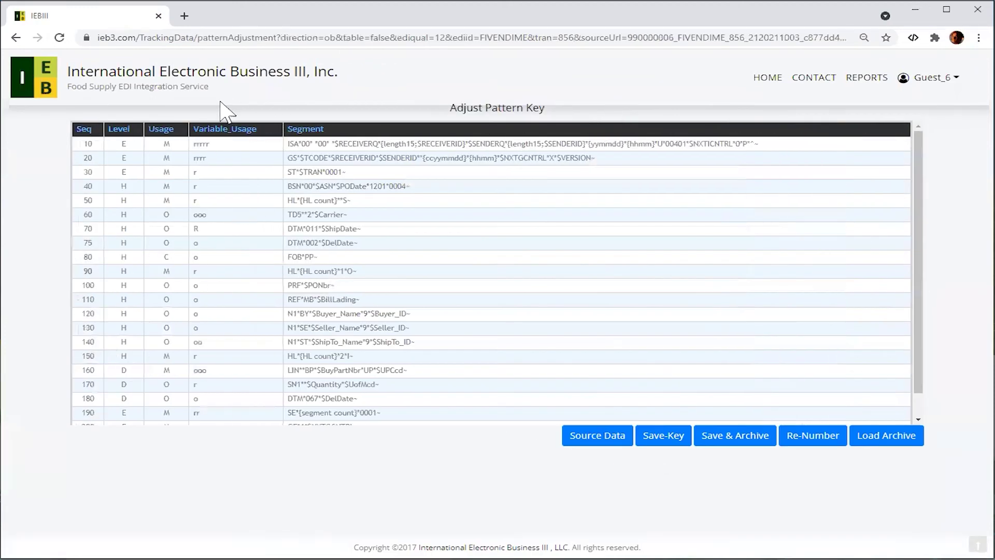
Step: Return to the transaction tracking list, reprocess the EDI of the outbound FIVENDIME 856, and acknowledge the notice
click(44, 87)
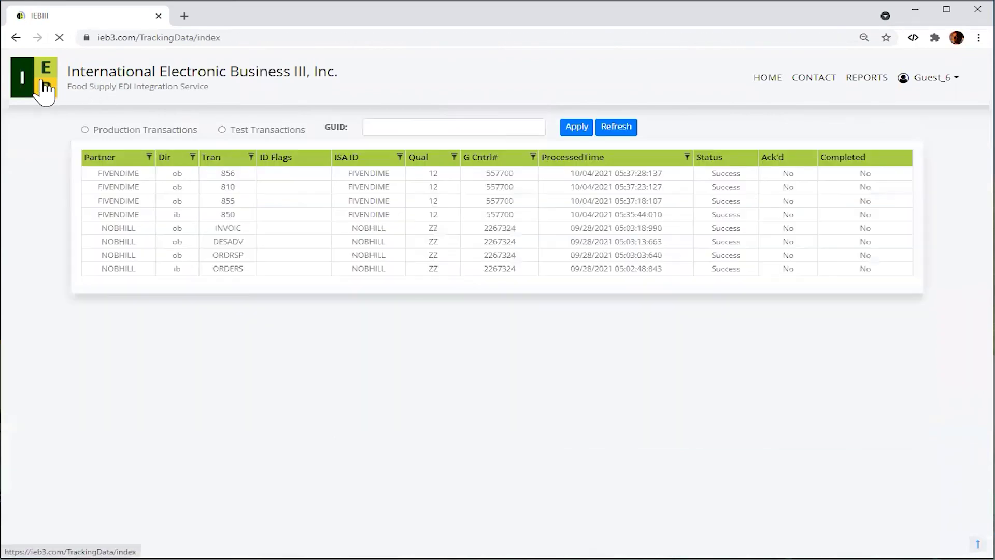
click(281, 175)
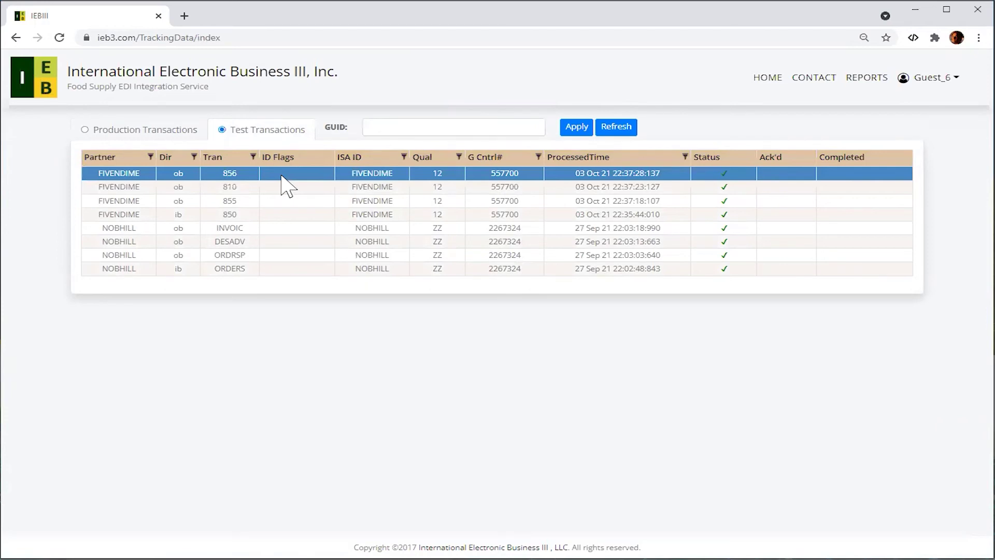
right_click(283, 184)
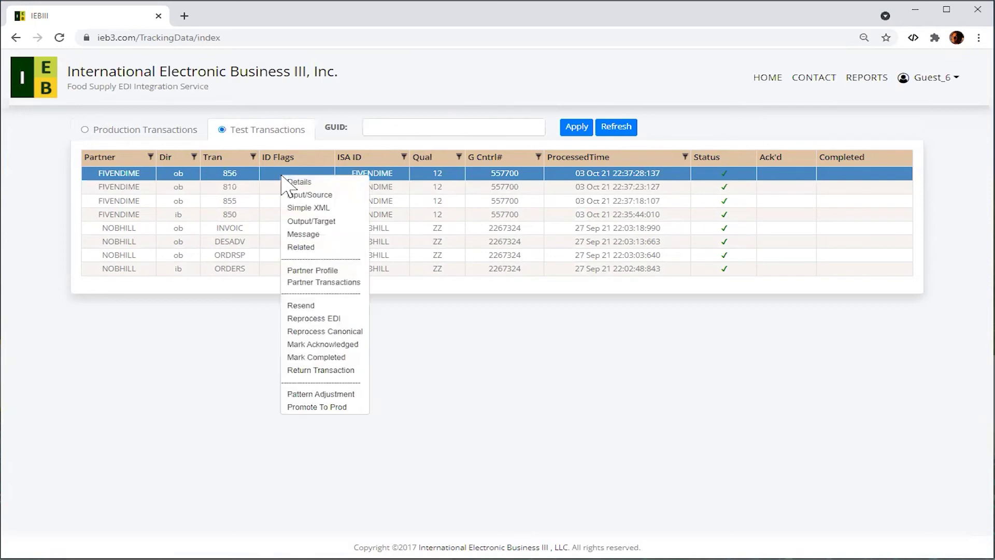
click(328, 320)
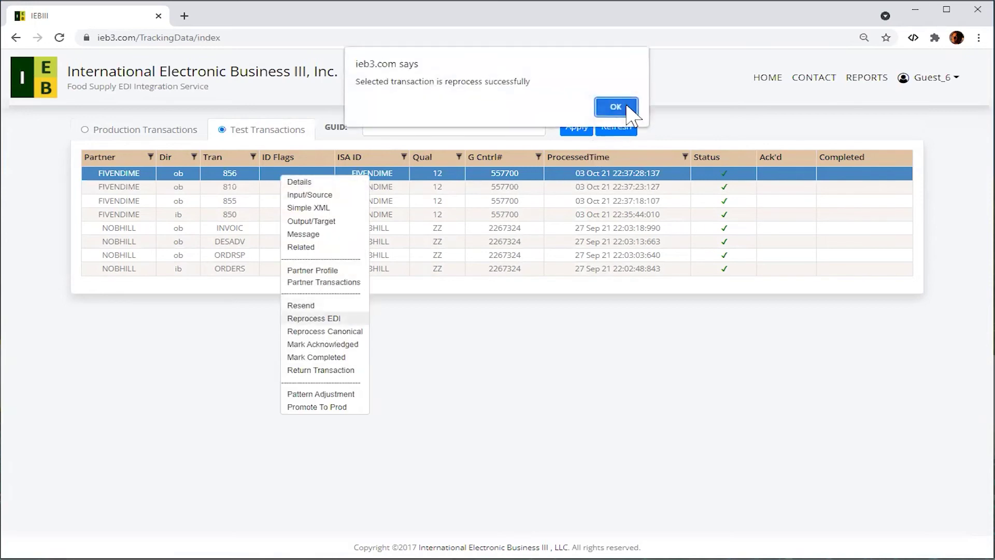
click(624, 105)
Step: View the reprocessed 856's output/target data, highlight the ST qualifier in the FIVENDIME-DC N1 segment, and close the view
right_click(348, 176)
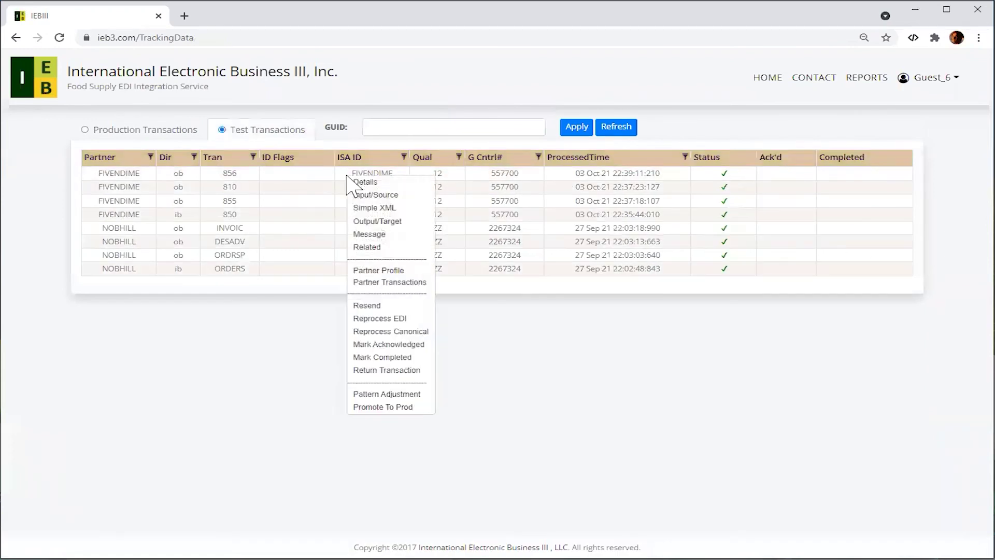
click(392, 221)
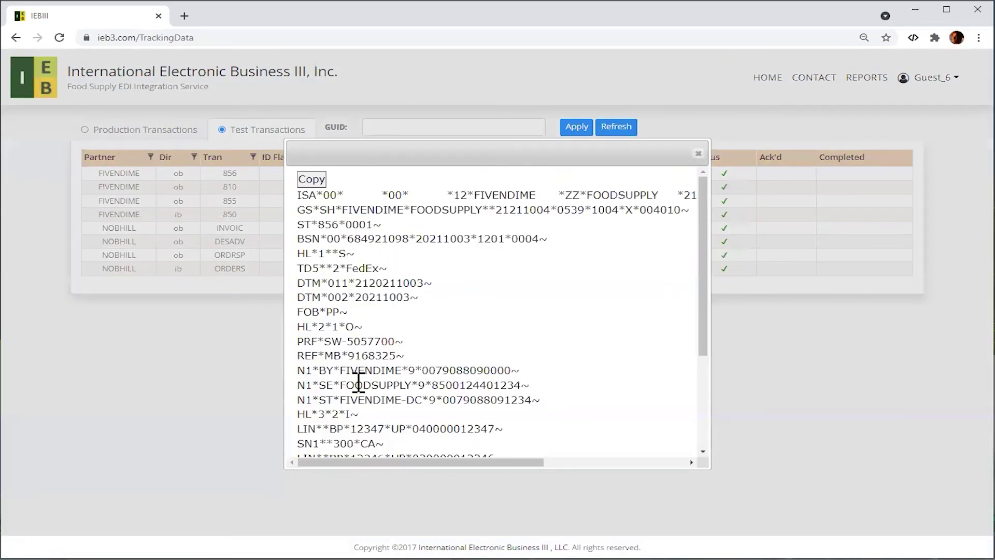
double_click(331, 400)
click(698, 154)
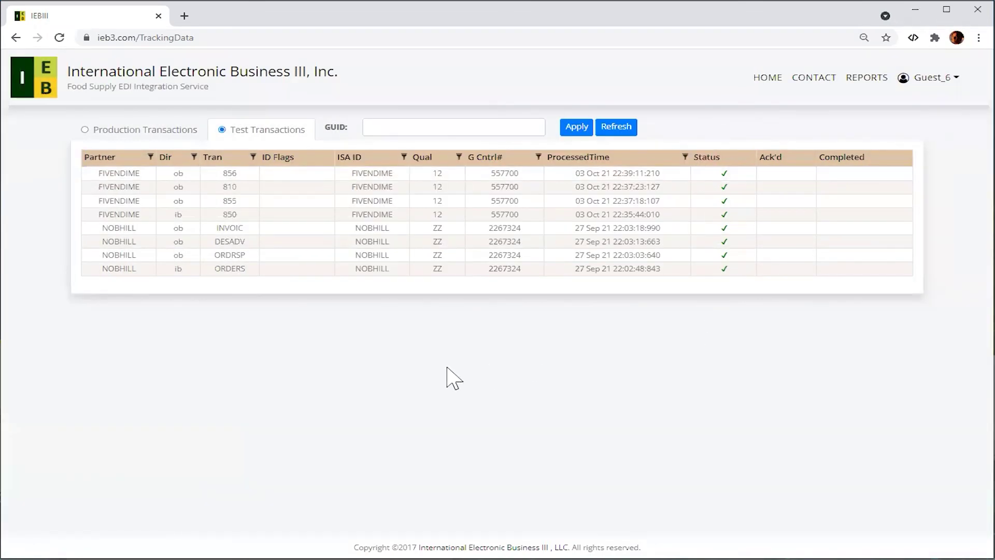